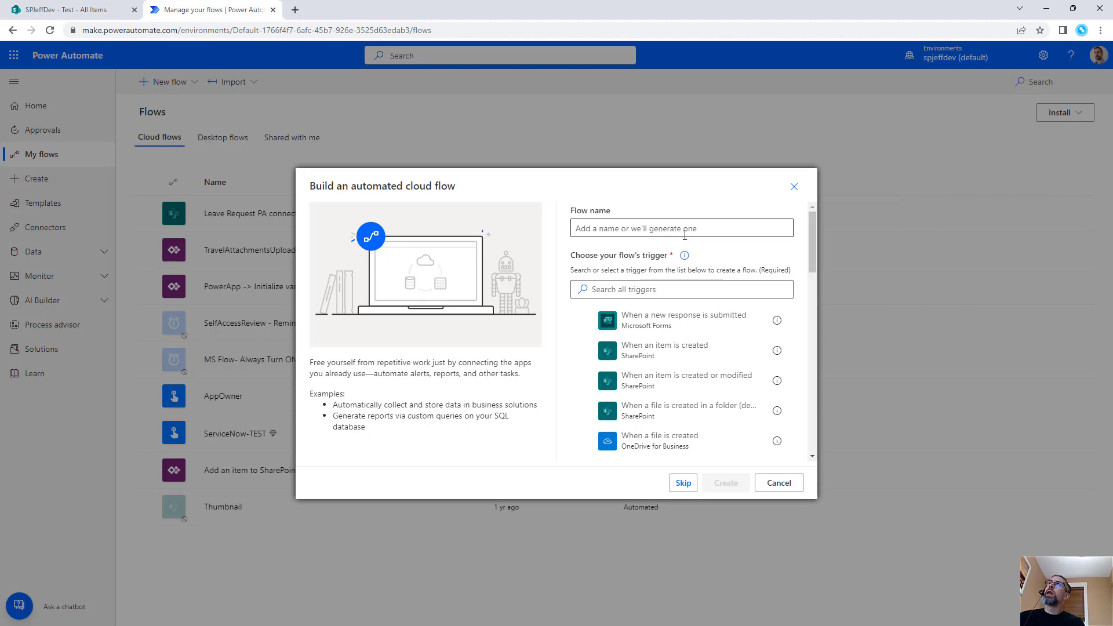
Choose the SharePoint 'When an item is created' trigger and create the flow
{"action": "left_click", "coordinate": [766, 353]}
{"action": "left_click", "coordinate": [727, 484]}
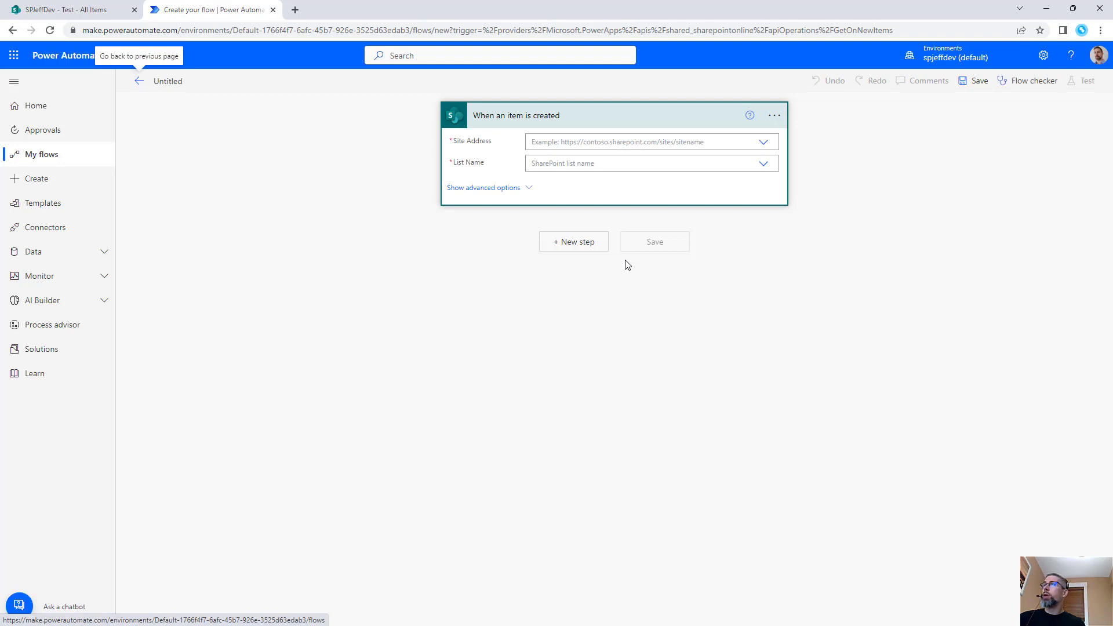
{"action": "left_click", "coordinate": [619, 141]}
{"action": "left_click", "coordinate": [728, 239]}
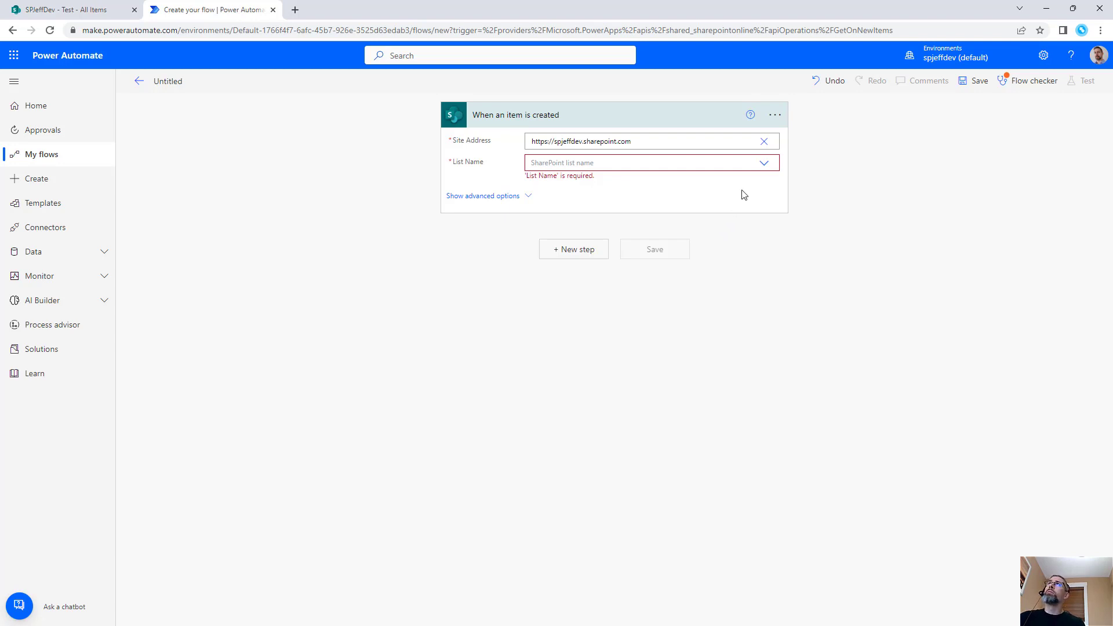
{"action": "left_click", "coordinate": [707, 160]}
{"action": "type", "text": "Test"}
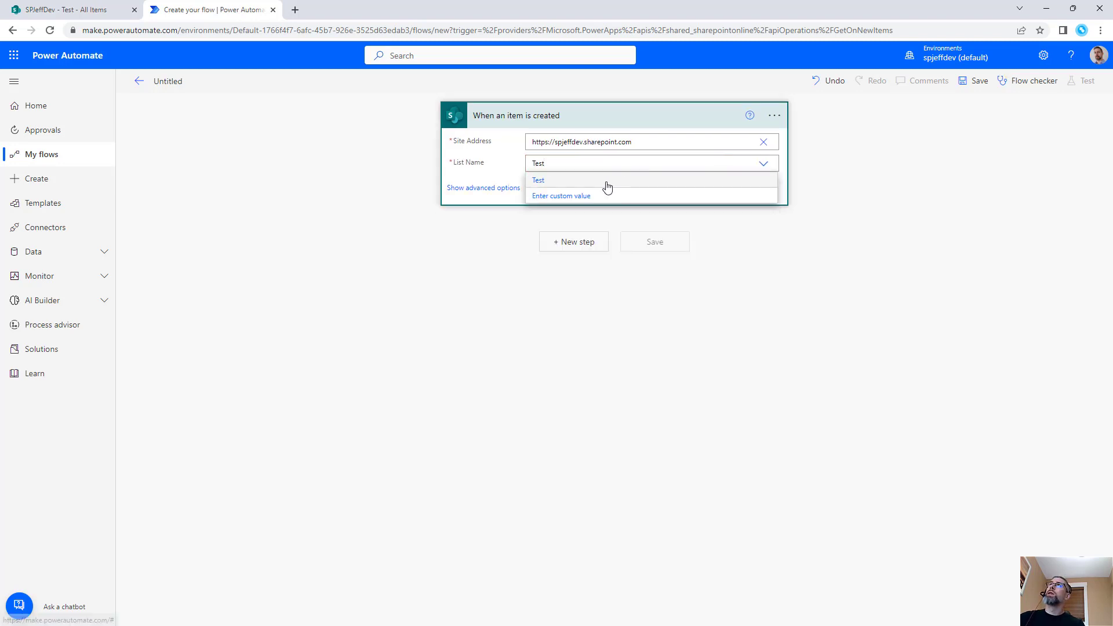
{"action": "left_click", "coordinate": [607, 182]}
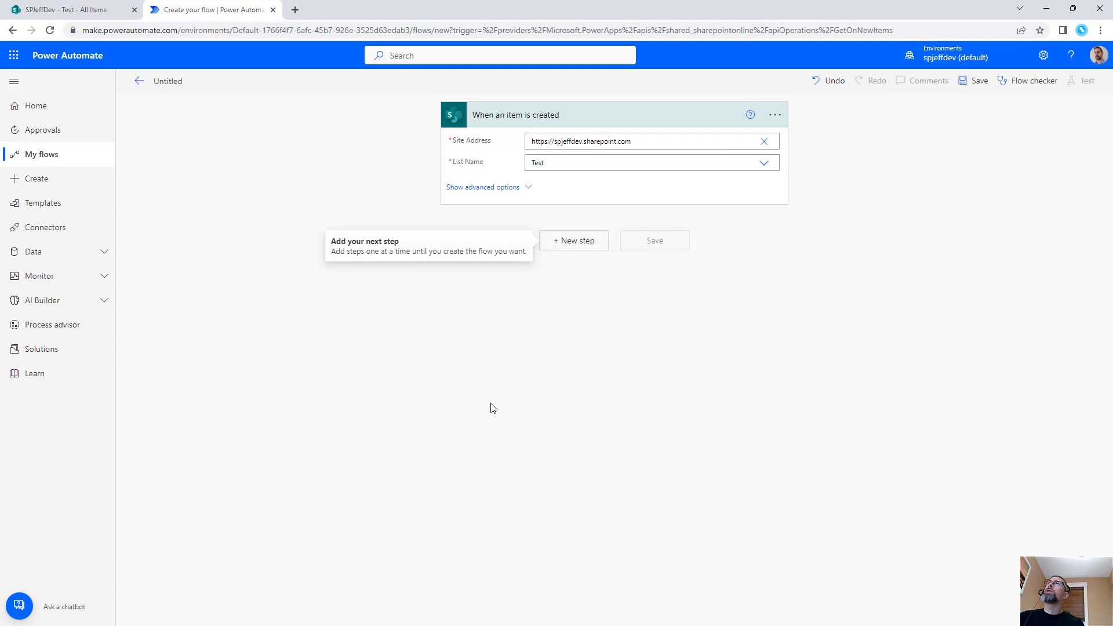
Configure the Initialize variable action as a String named varTest, then save the flow
{"action": "left_click", "coordinate": [973, 81]}
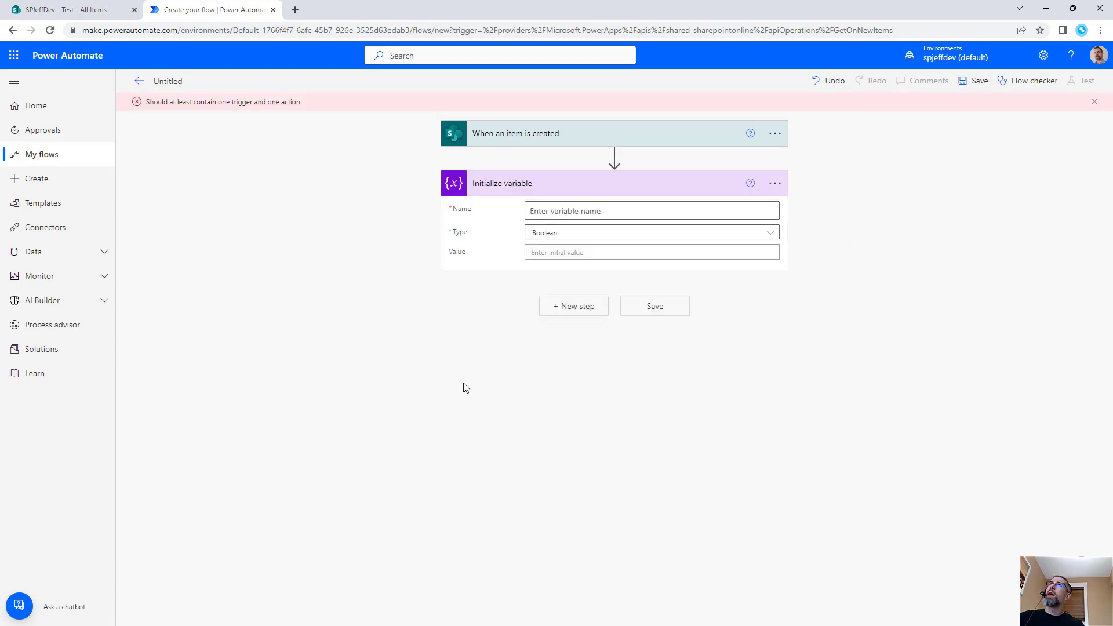
{"action": "left_click", "coordinate": [599, 233]}
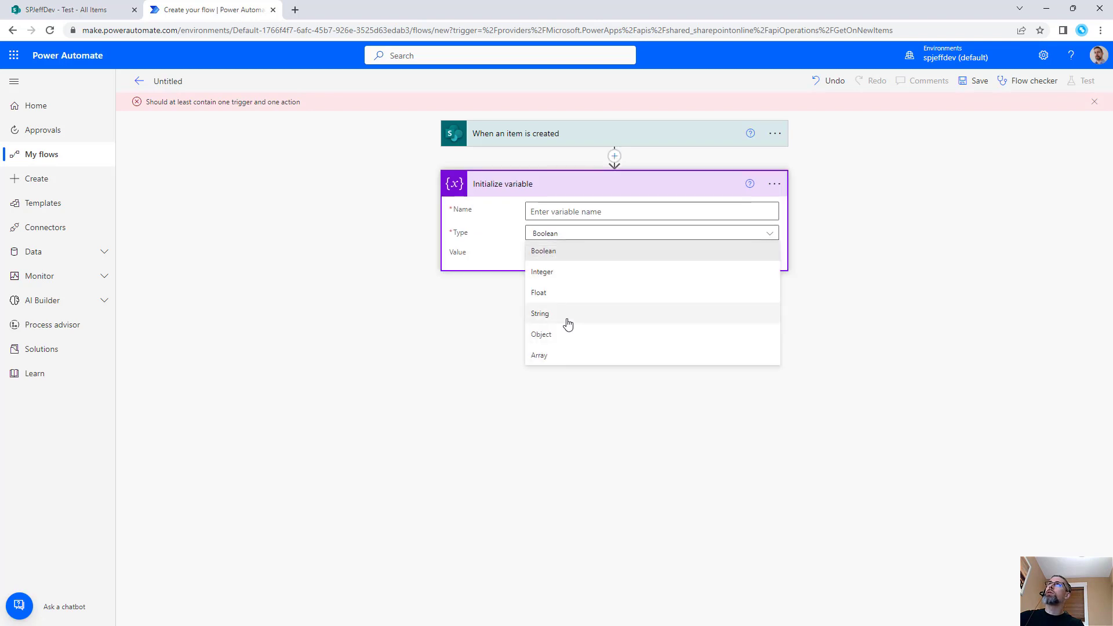
{"action": "left_click", "coordinate": [557, 314]}
{"action": "left_click", "coordinate": [586, 213]}
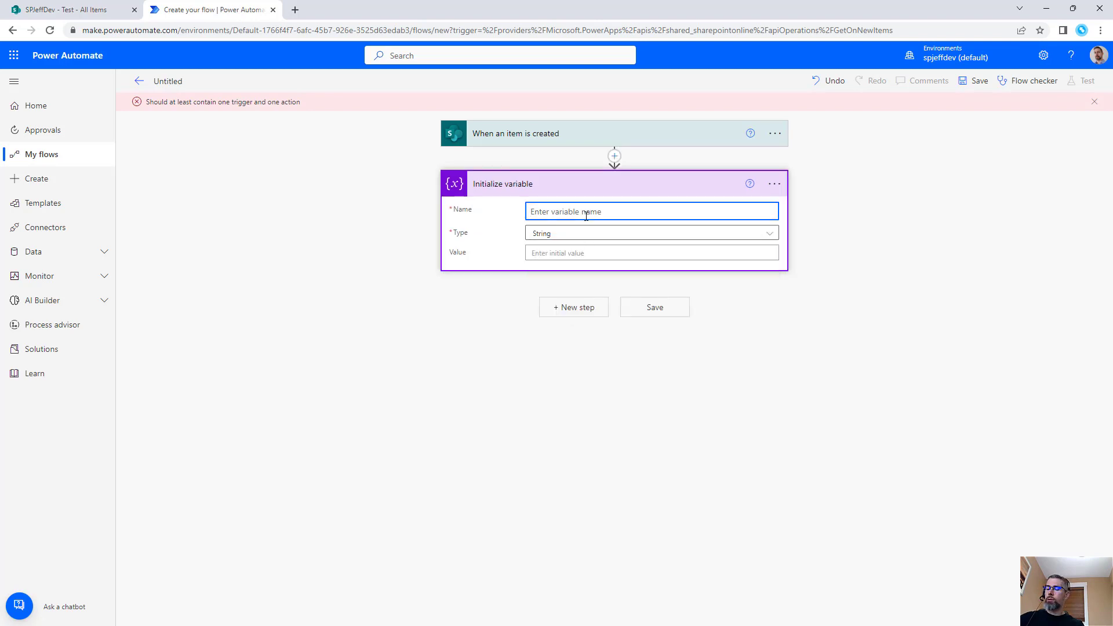
{"action": "type", "text": "varTest"}
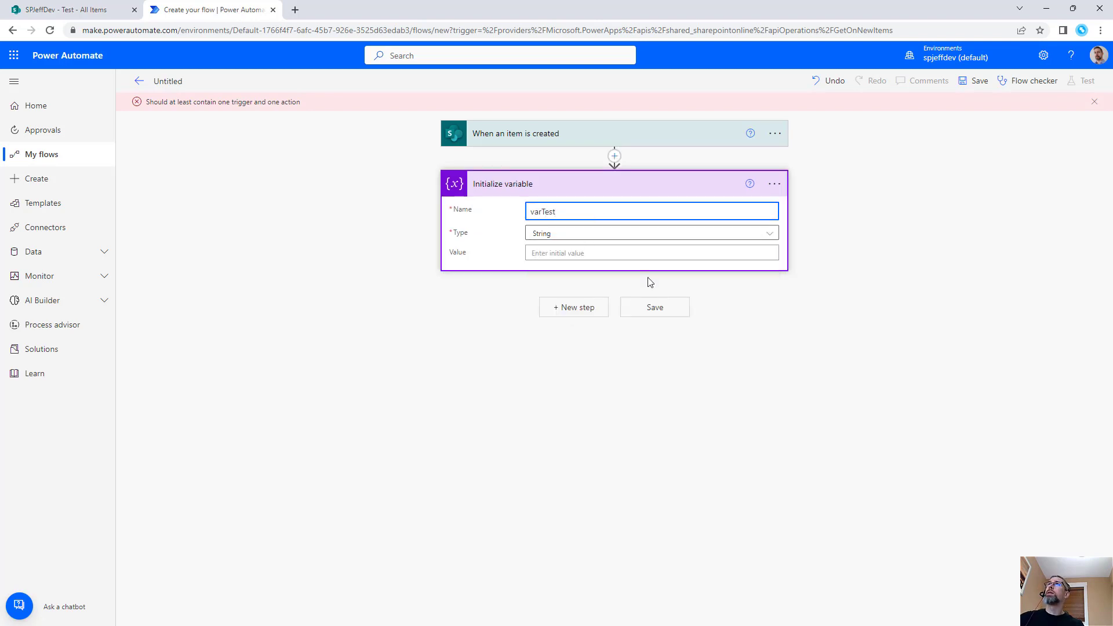
{"action": "left_click", "coordinate": [654, 307]}
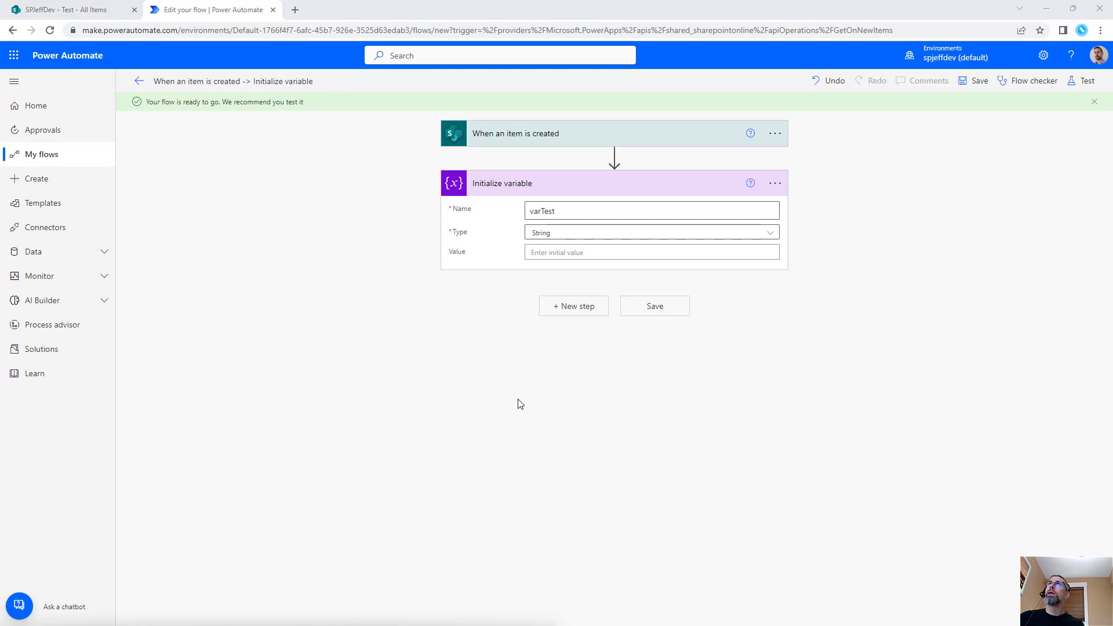
Change varTest to an Array with value triggerOutputs()['headers'] and save the flow
{"action": "left_click_drag", "start_coordinate": [534, 410], "coordinate": [592, 273]}
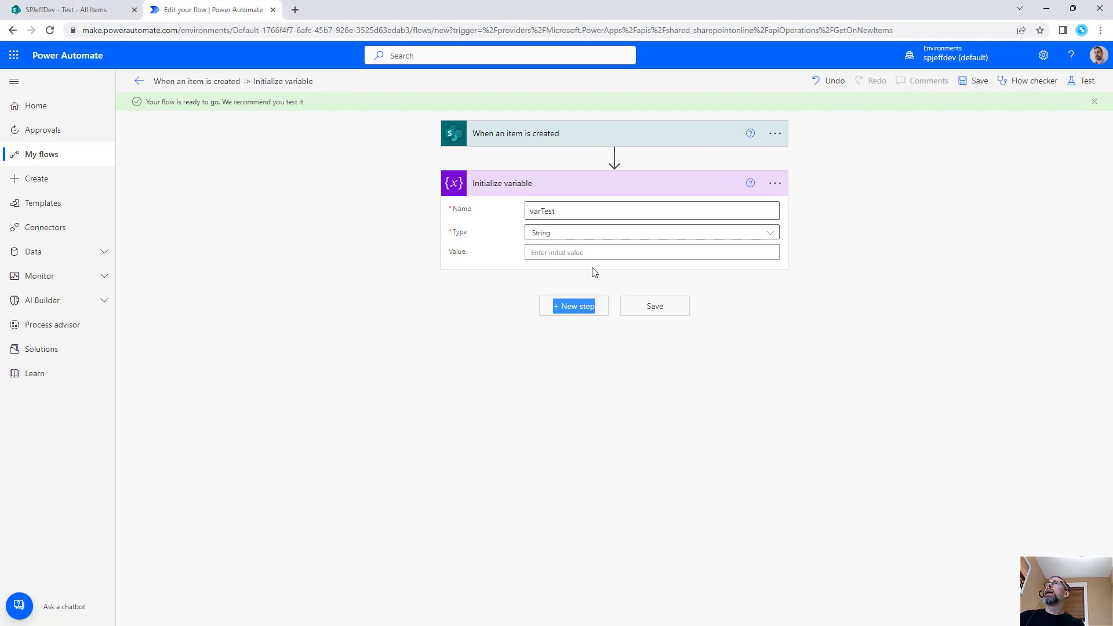
{"action": "left_click", "coordinate": [602, 236]}
{"action": "left_click", "coordinate": [553, 358]}
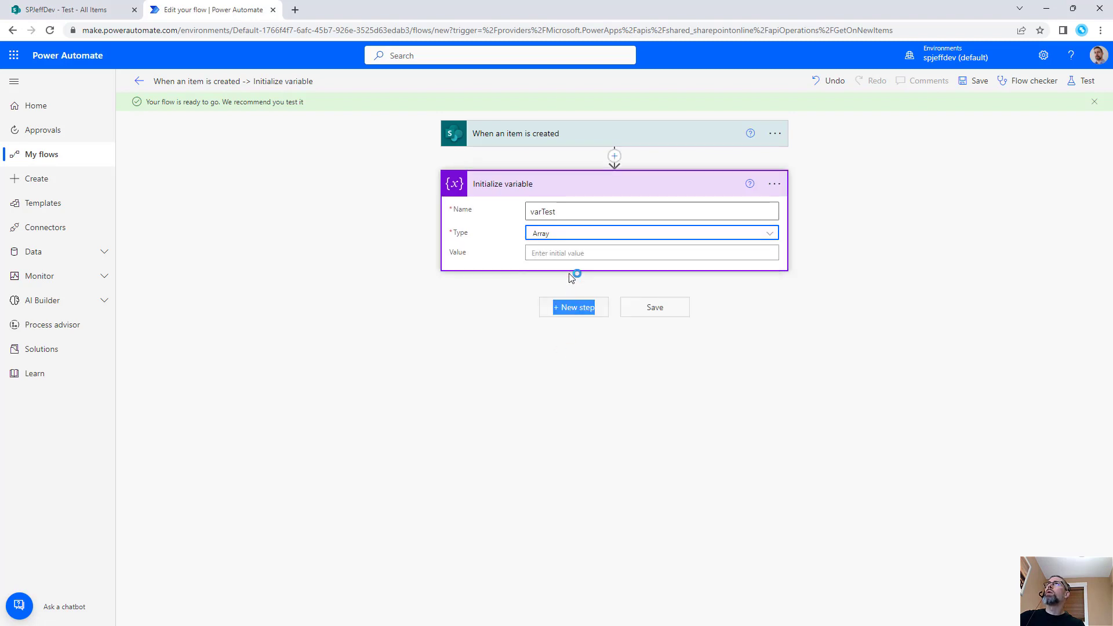
{"action": "left_click", "coordinate": [572, 253]}
{"action": "type", "text": "triggerOutputs()['headers']"}
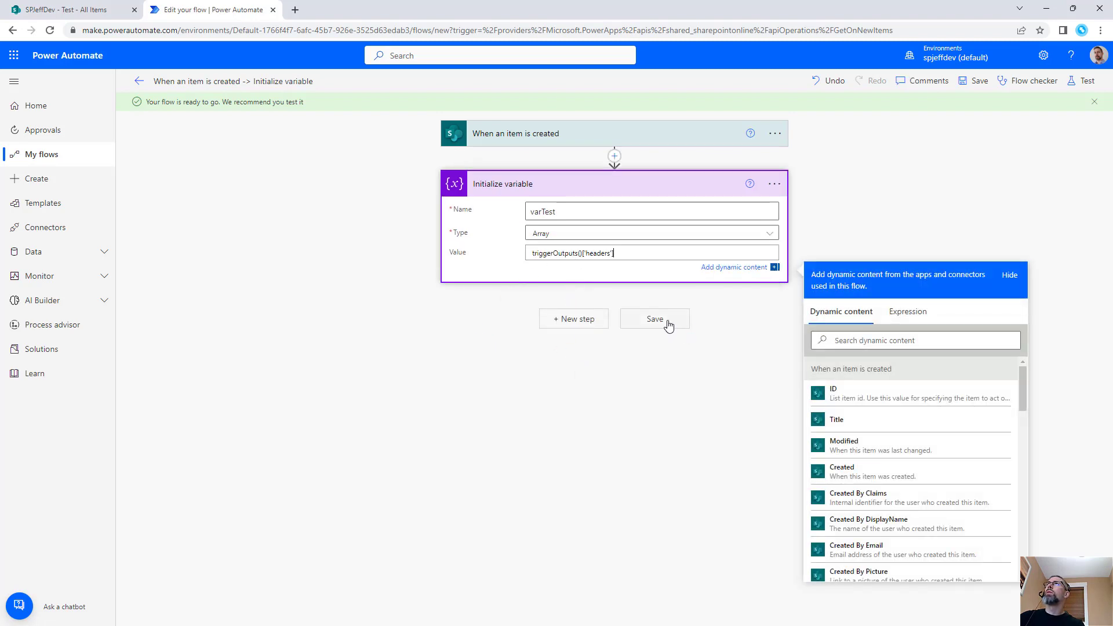
{"action": "left_click", "coordinate": [666, 323]}
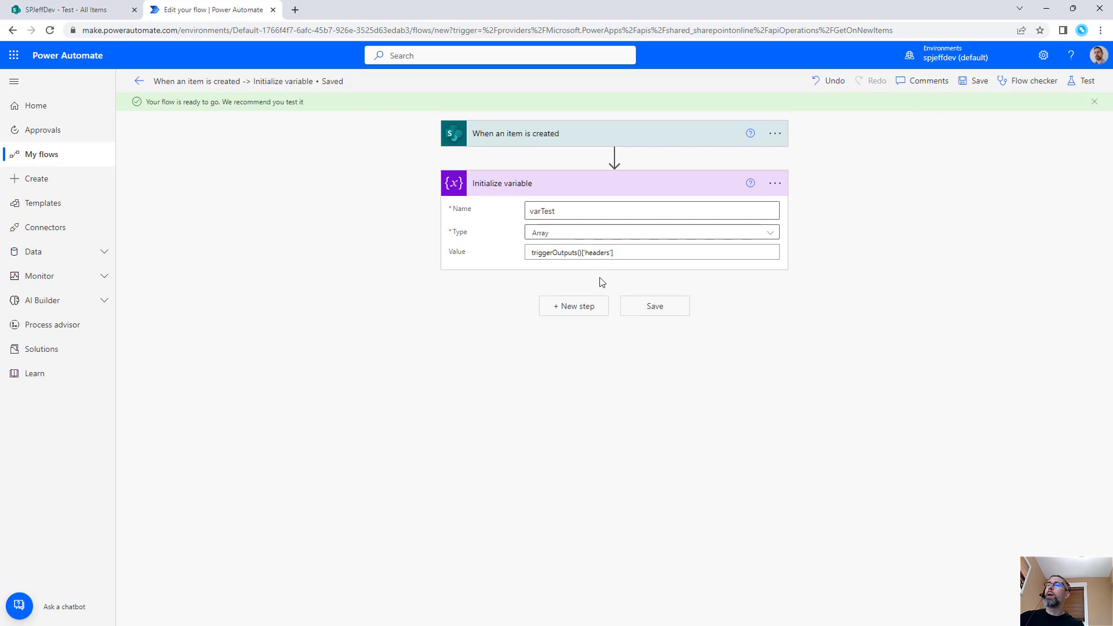
{"action": "left_click_drag", "start_coordinate": [640, 253], "coordinate": [495, 261]}
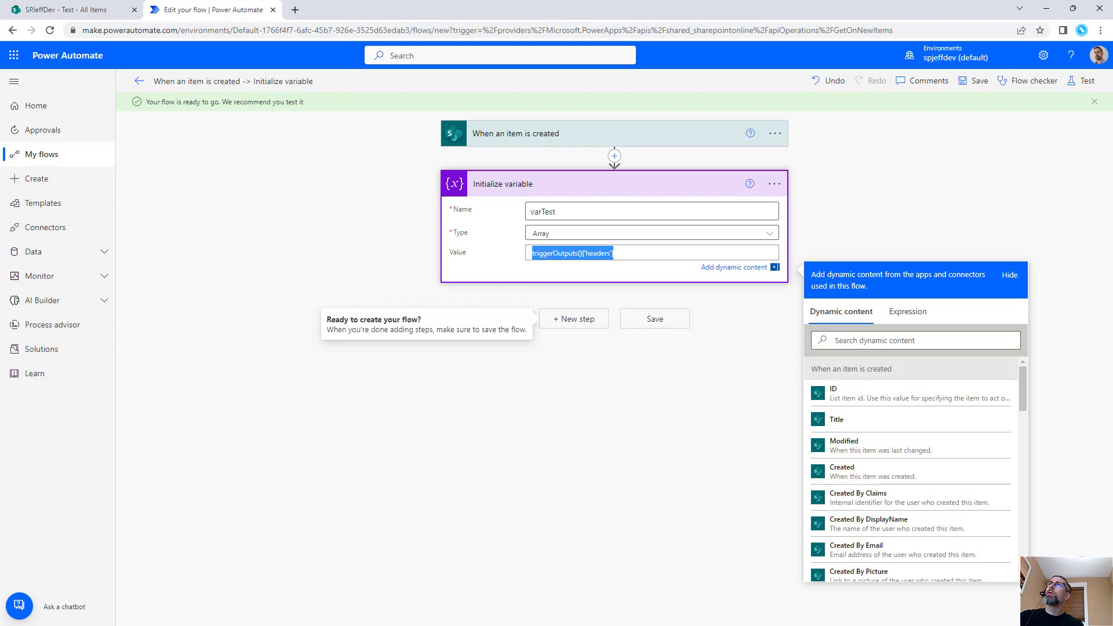
{"action": "key", "text": "alt+Tab"}
{"action": "left_click_drag", "start_coordinate": [886, 280], "coordinate": [755, 369]}
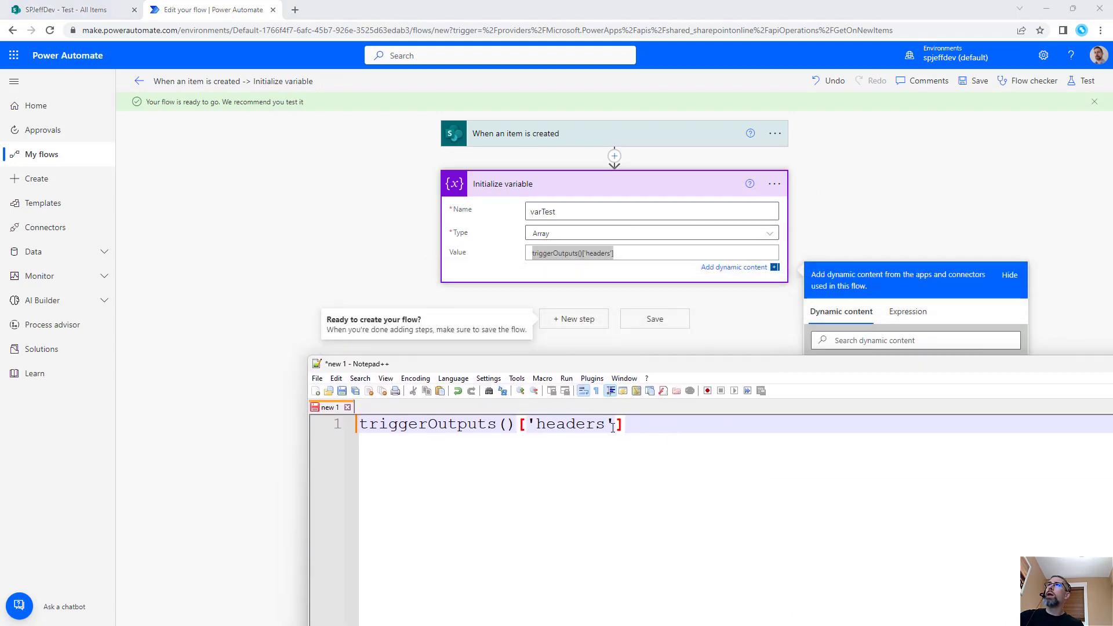
{"action": "double_click", "coordinate": [428, 431]}
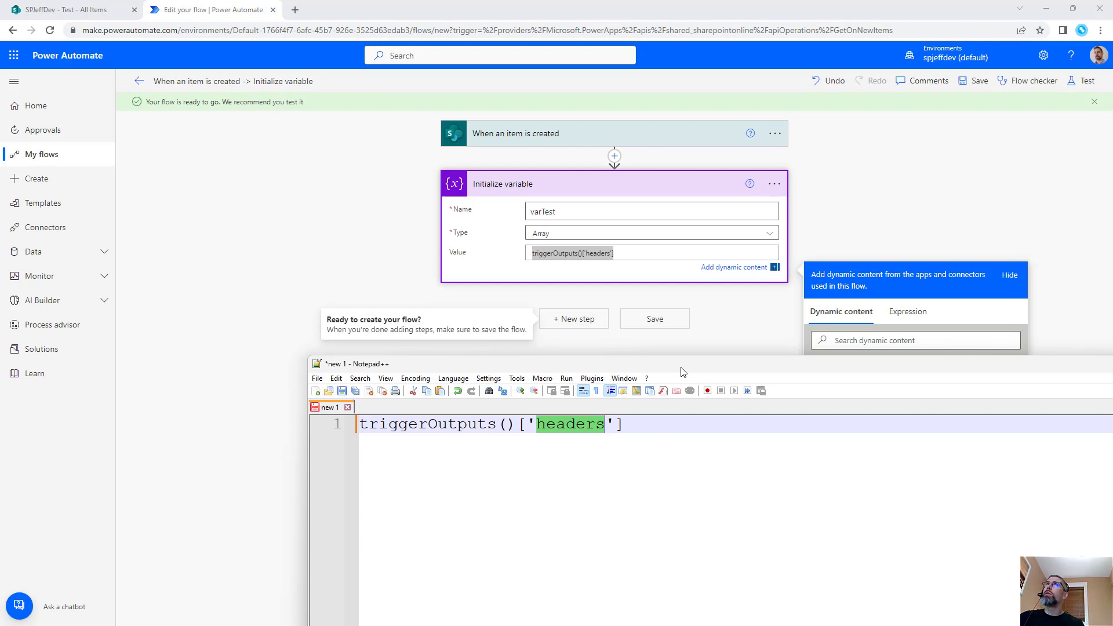
Create a 'HELLO WORLD' item in the SharePoint Test list, then return to the flow editor
{"action": "left_click", "coordinate": [94, 16]}
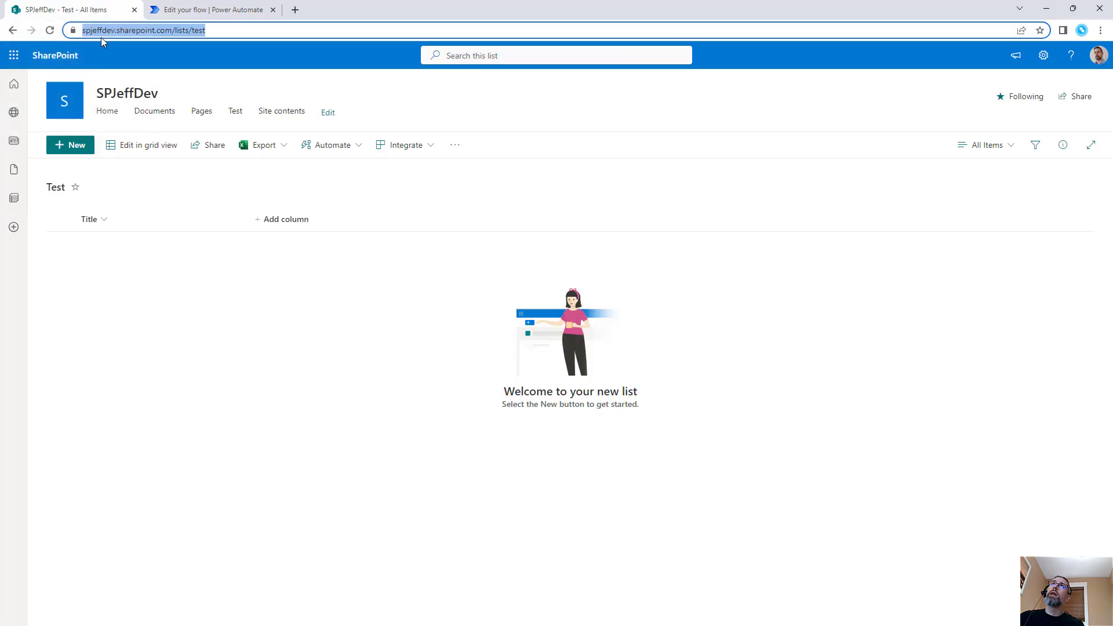
{"action": "left_click", "coordinate": [72, 147]}
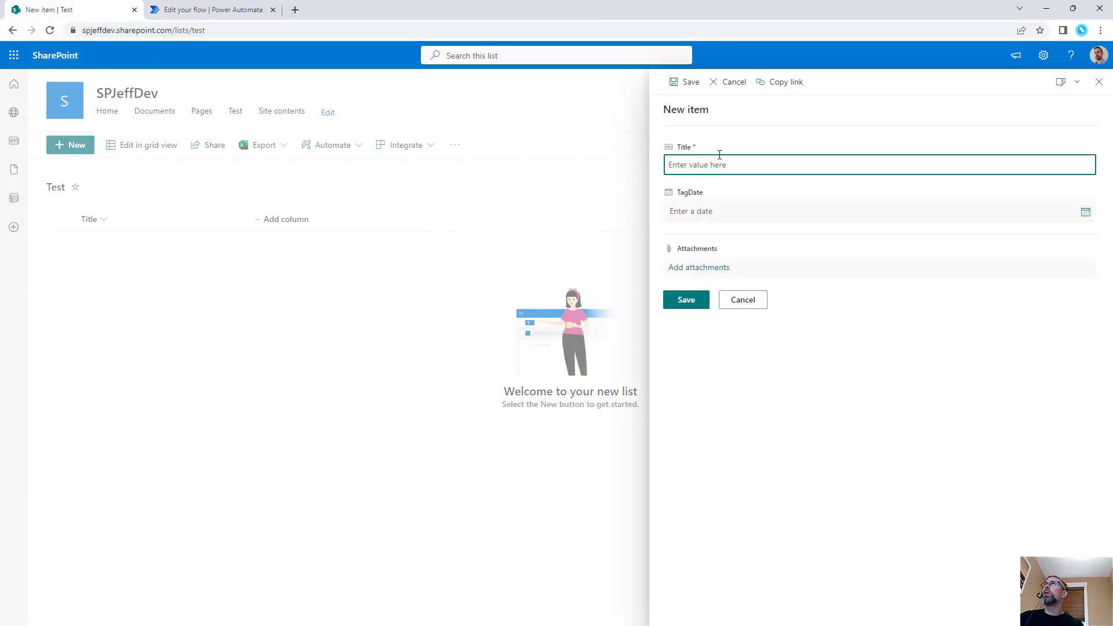
{"action": "type", "text": "HELLO WORLD"}
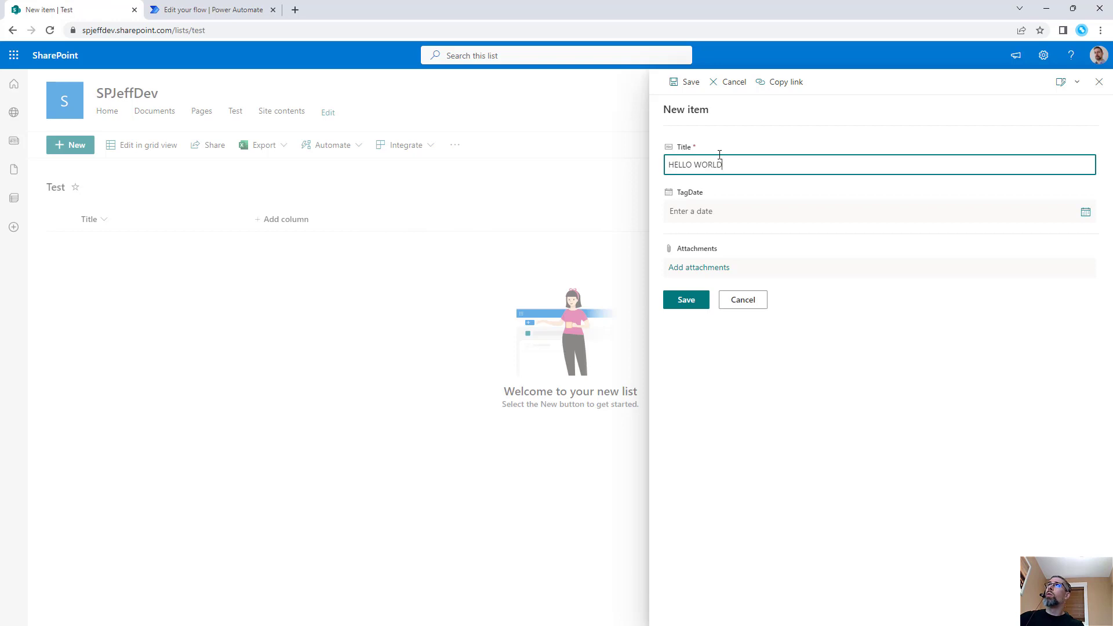
{"action": "left_click", "coordinate": [691, 87]}
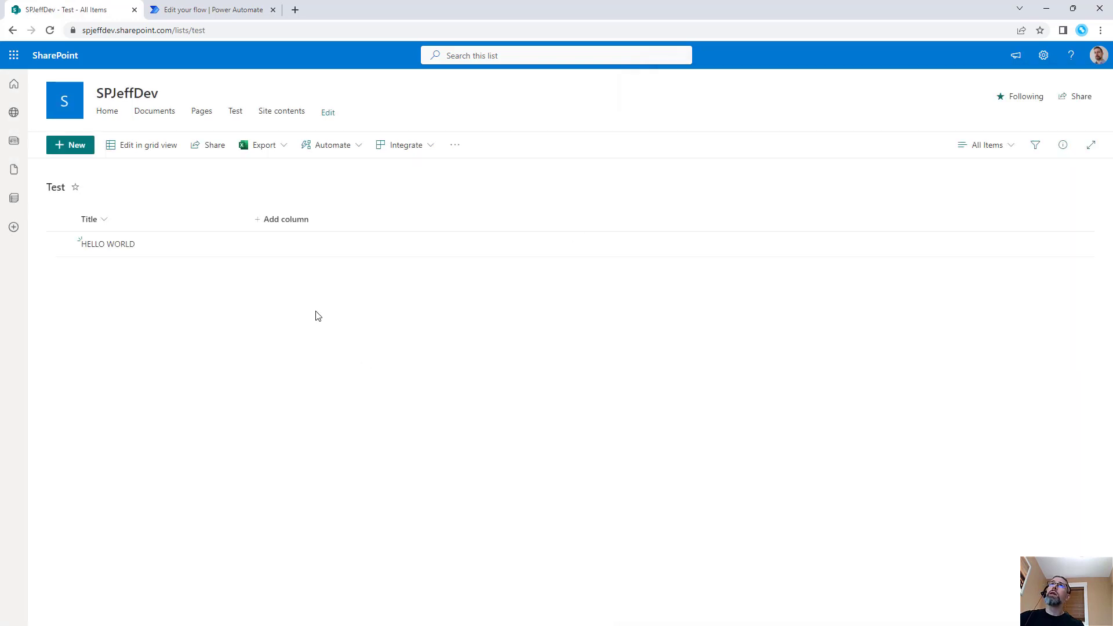
{"action": "left_click", "coordinate": [211, 17]}
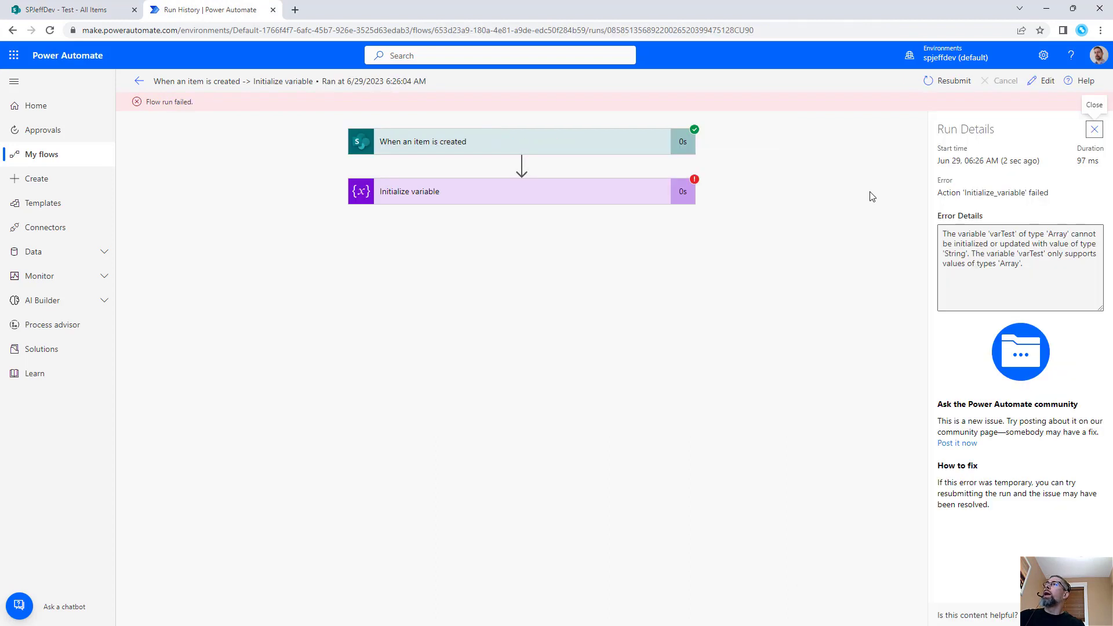
Read the String-type error, expand both run steps, and open the trigger outputs as raw JSON
{"action": "left_click", "coordinate": [1008, 234]}
{"action": "double_click", "coordinate": [960, 253]}
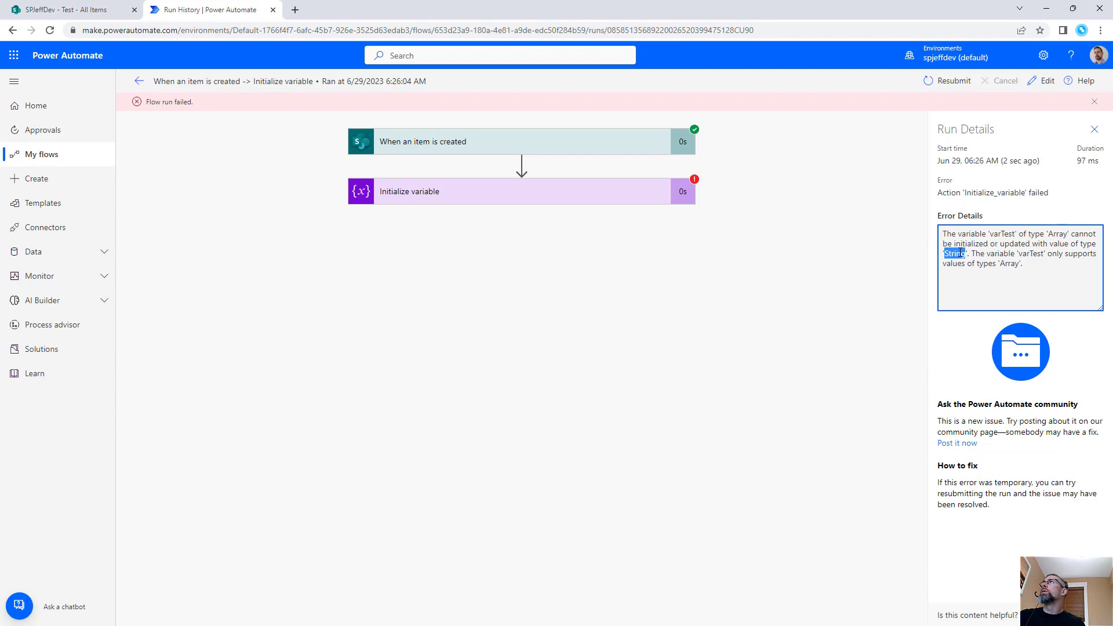
{"action": "left_click", "coordinate": [494, 197]}
{"action": "left_click", "coordinate": [562, 152]}
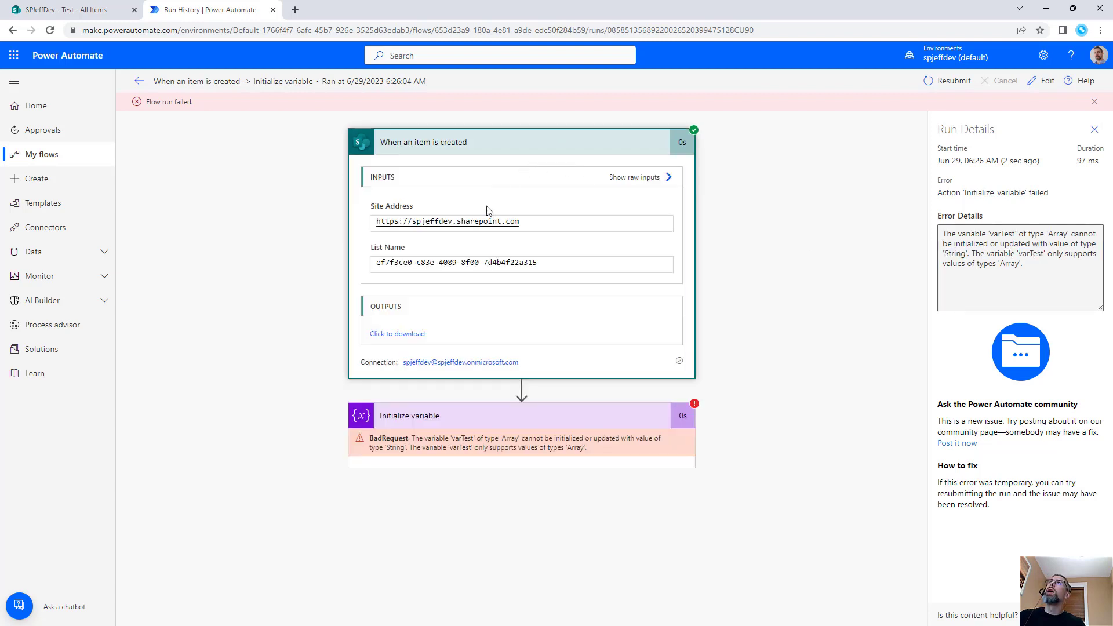
{"action": "left_click", "coordinate": [409, 335]}
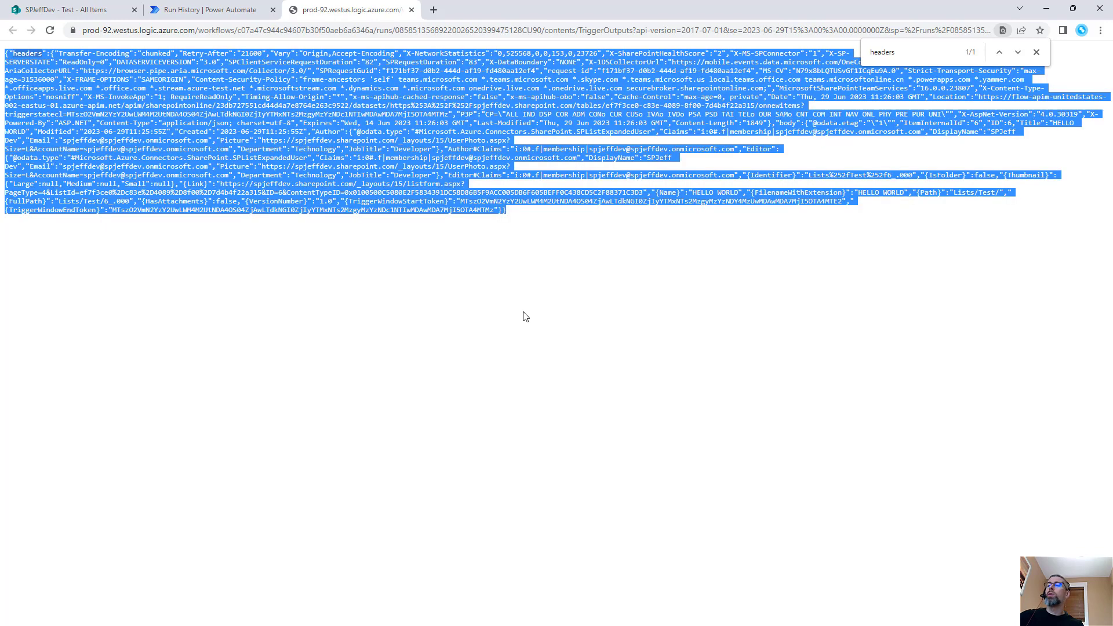
Paste the trigger outputs into test.json, format the document, and save it
{"action": "key", "text": "alt+Tab"}
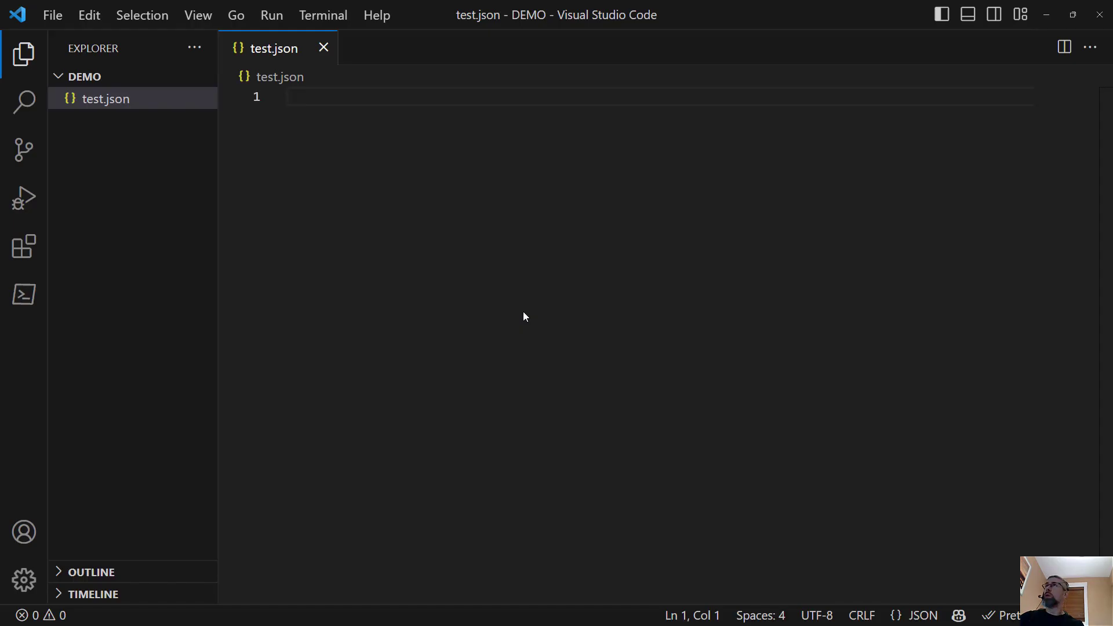
{"action": "key", "text": "ctrl+v"}
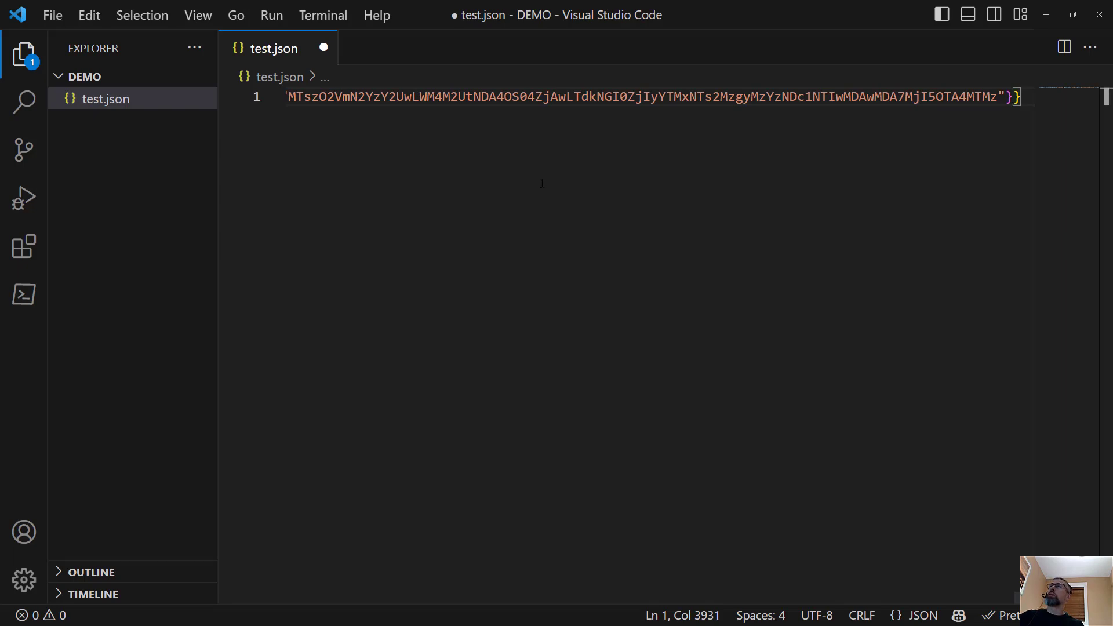
{"action": "right_click", "coordinate": [587, 145]}
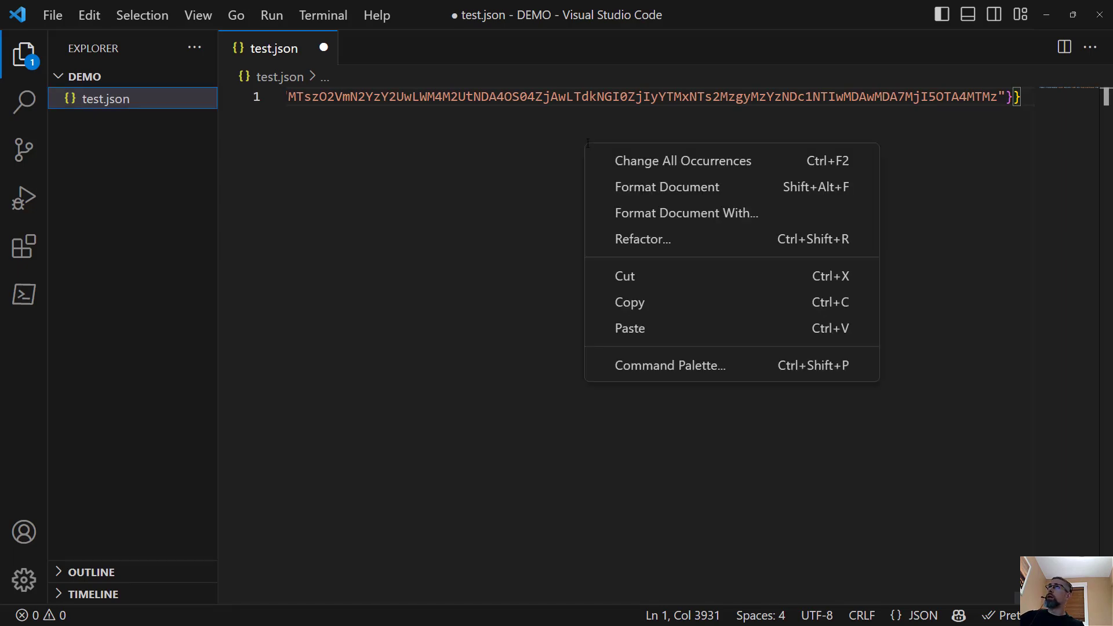
{"action": "left_click", "coordinate": [668, 201]}
{"action": "left_click", "coordinate": [582, 216]}
{"action": "key", "text": "ctrl+Home"}
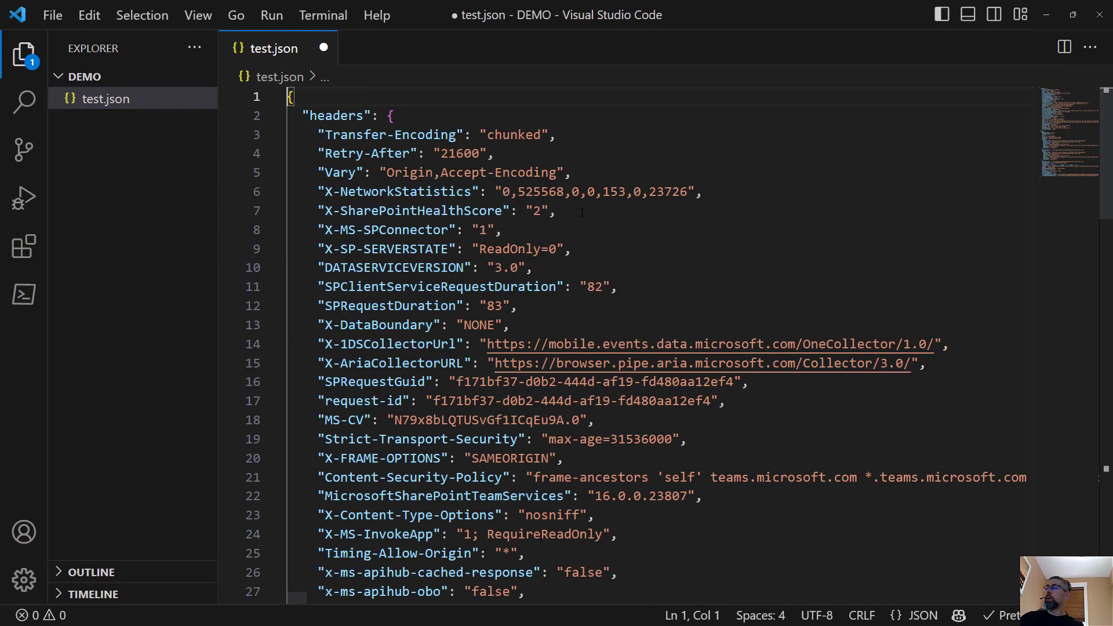
{"action": "double_click", "coordinate": [331, 115]}
{"action": "key", "text": "ctrl+s"}
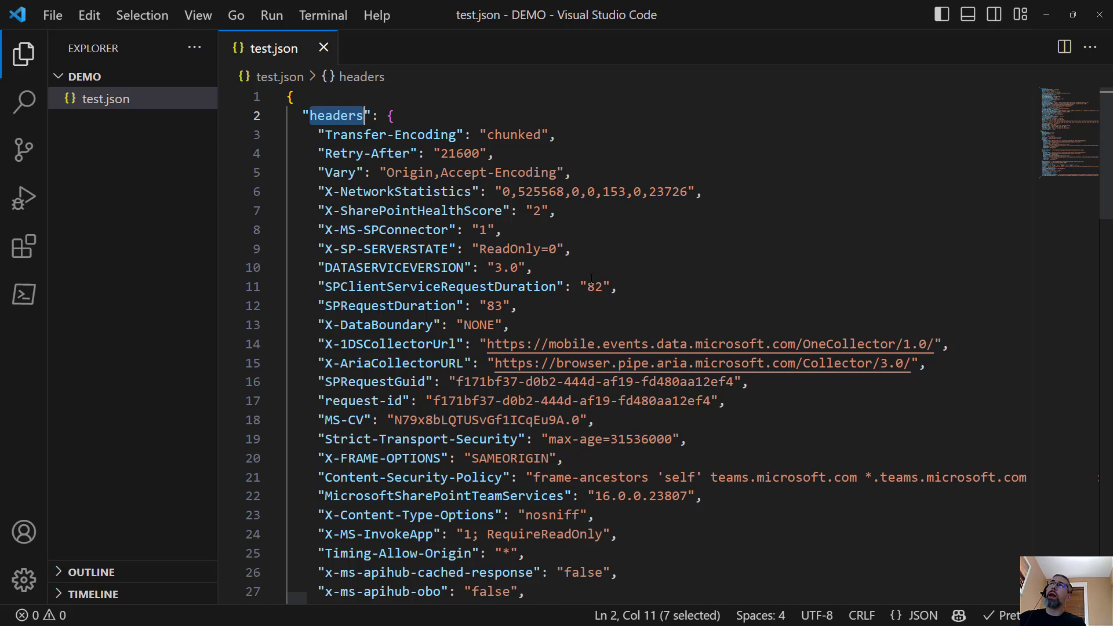
{"action": "scroll", "coordinate": [592, 278], "scroll_direction": "down", "scroll_amount": 3}
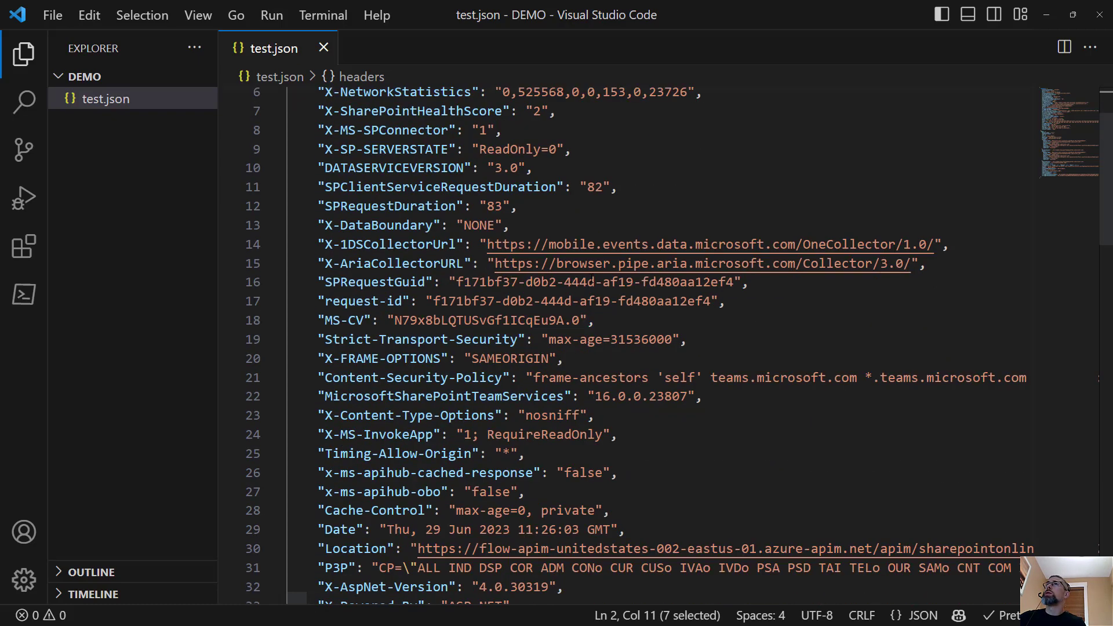
{"action": "scroll", "coordinate": [591, 278], "scroll_direction": "down", "scroll_amount": 2}
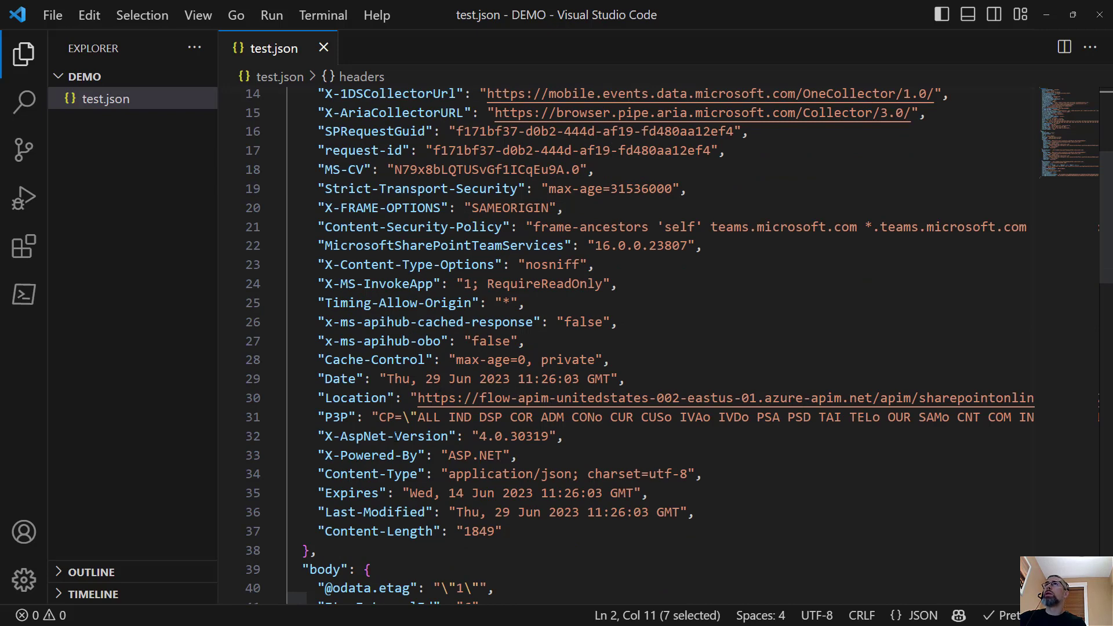
{"action": "left_click_drag", "start_coordinate": [364, 436], "coordinate": [568, 436]}
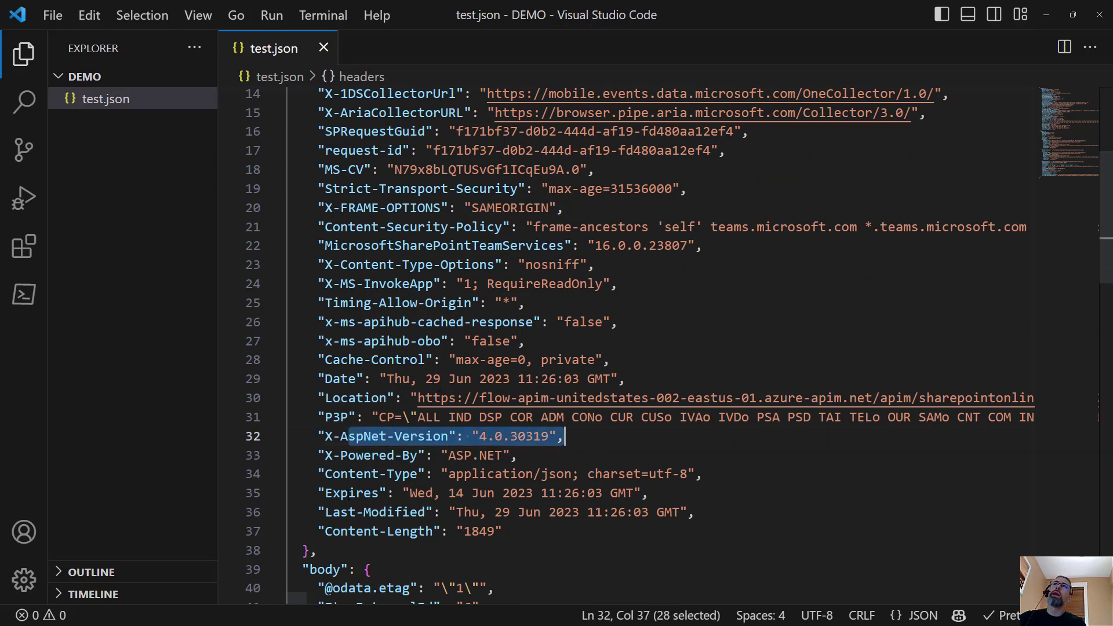
{"action": "left_click", "coordinate": [341, 493]}
{"action": "key", "text": "Down"}
{"action": "key", "text": "Down"}
{"action": "key", "text": "End"}
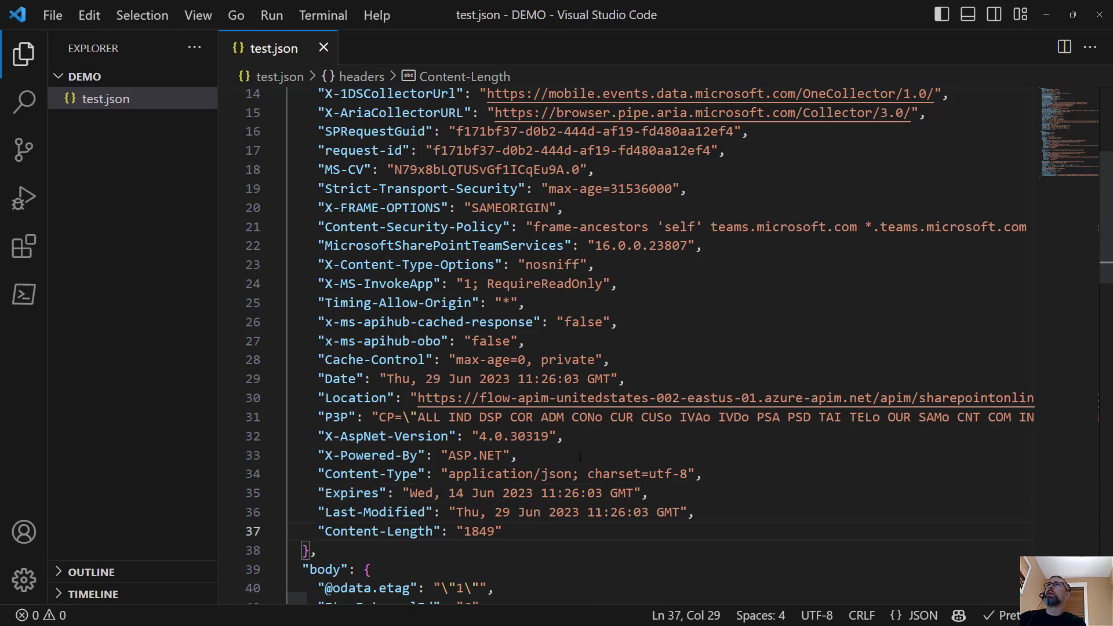
{"action": "left_click", "coordinate": [346, 397]}
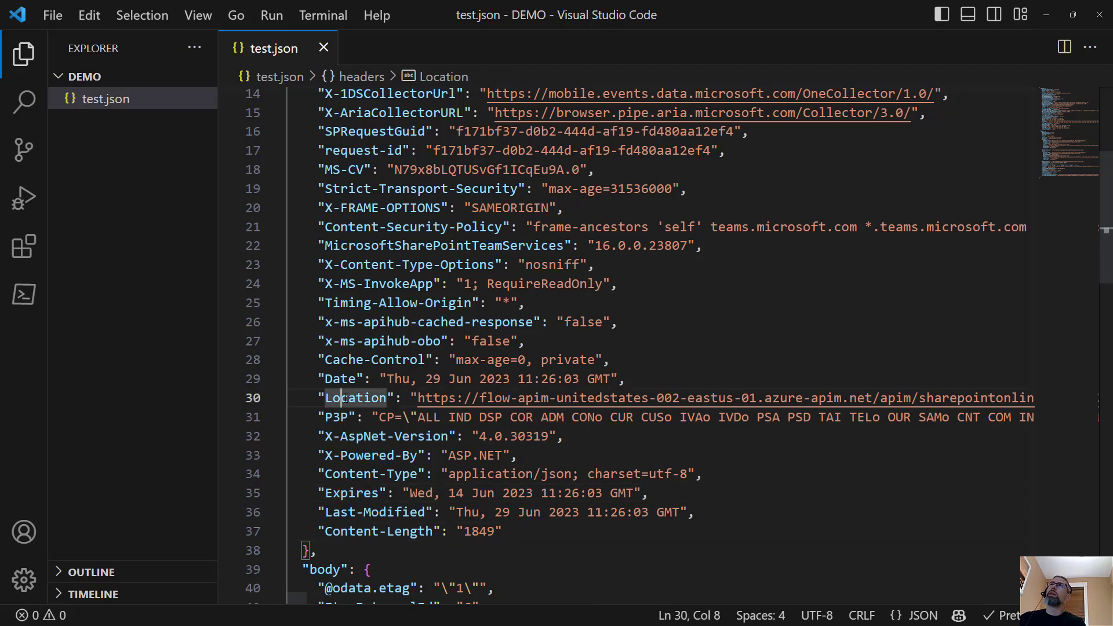
{"action": "key", "text": "shift+End"}
{"action": "key", "text": "Right"}
{"action": "key", "text": "Home"}
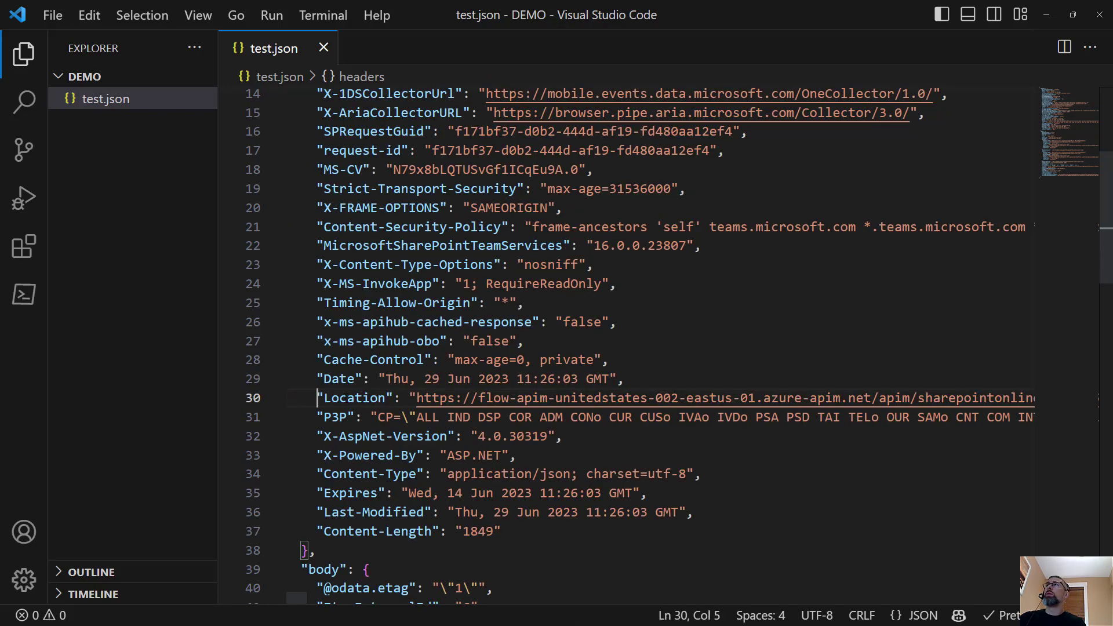
{"action": "scroll", "coordinate": [550, 390], "scroll_direction": "up", "scroll_amount": 3}
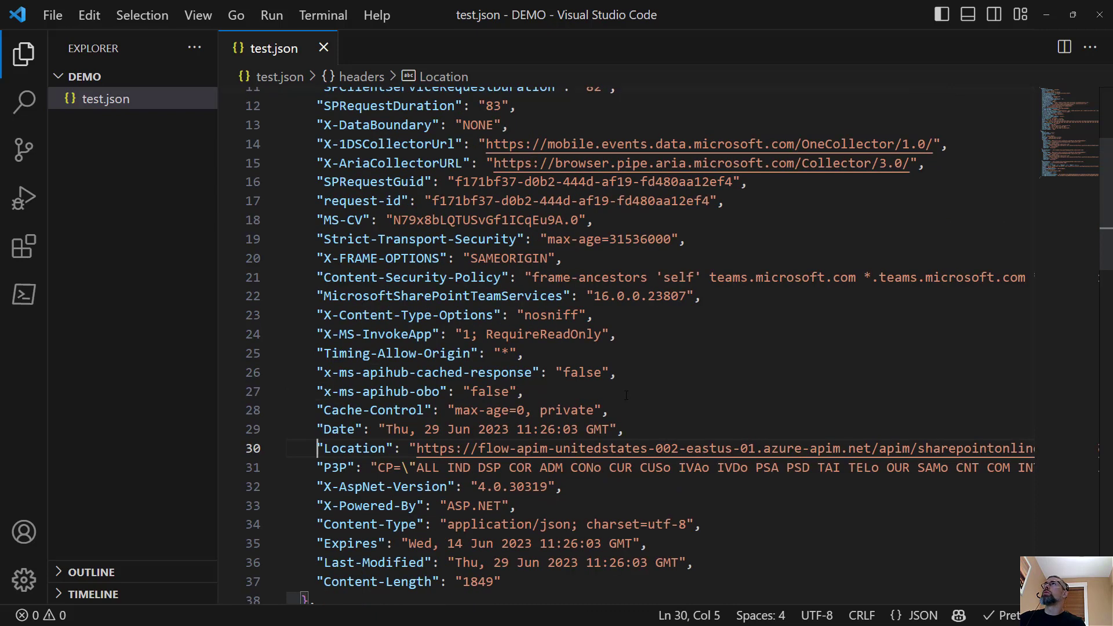
{"action": "double_click", "coordinate": [491, 397]}
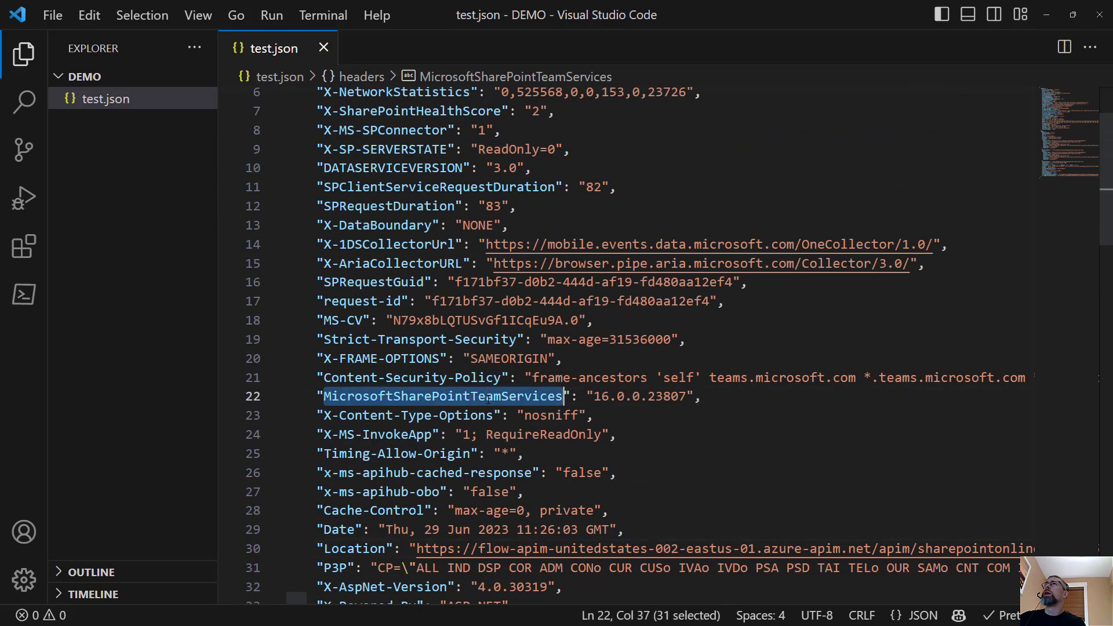
{"action": "scroll", "coordinate": [624, 423], "scroll_direction": "up", "scroll_amount": 1}
{"action": "scroll", "coordinate": [624, 424], "scroll_direction": "up", "scroll_amount": 1}
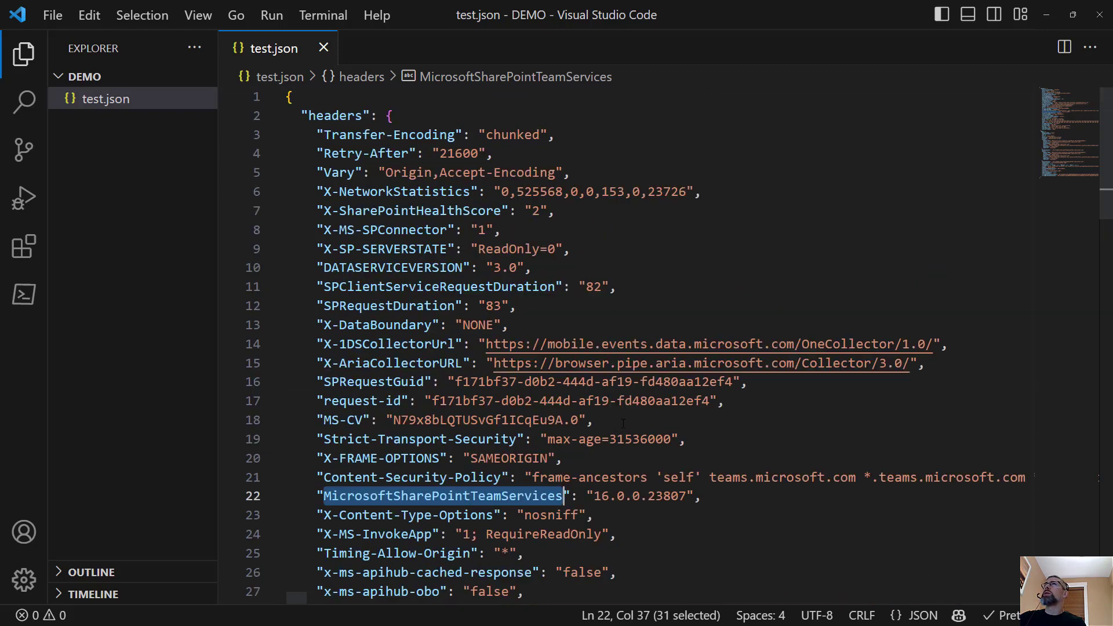
Select and copy the SPRequestDuration header name from the headers section of test.json
{"action": "left_click", "coordinate": [554, 312]}
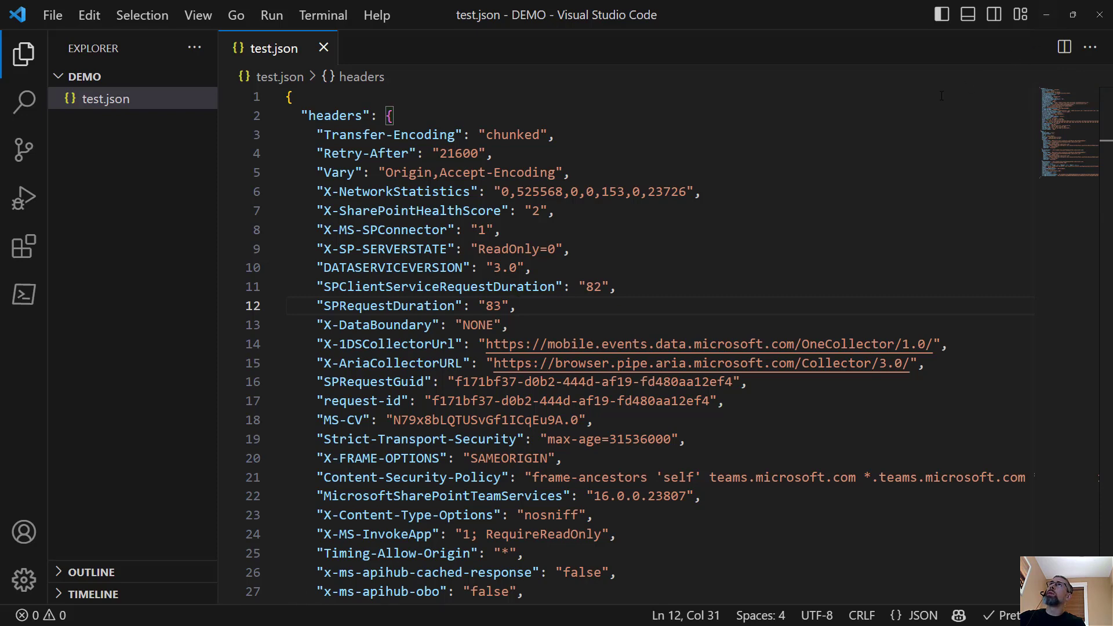
{"action": "left_click", "coordinate": [619, 255]}
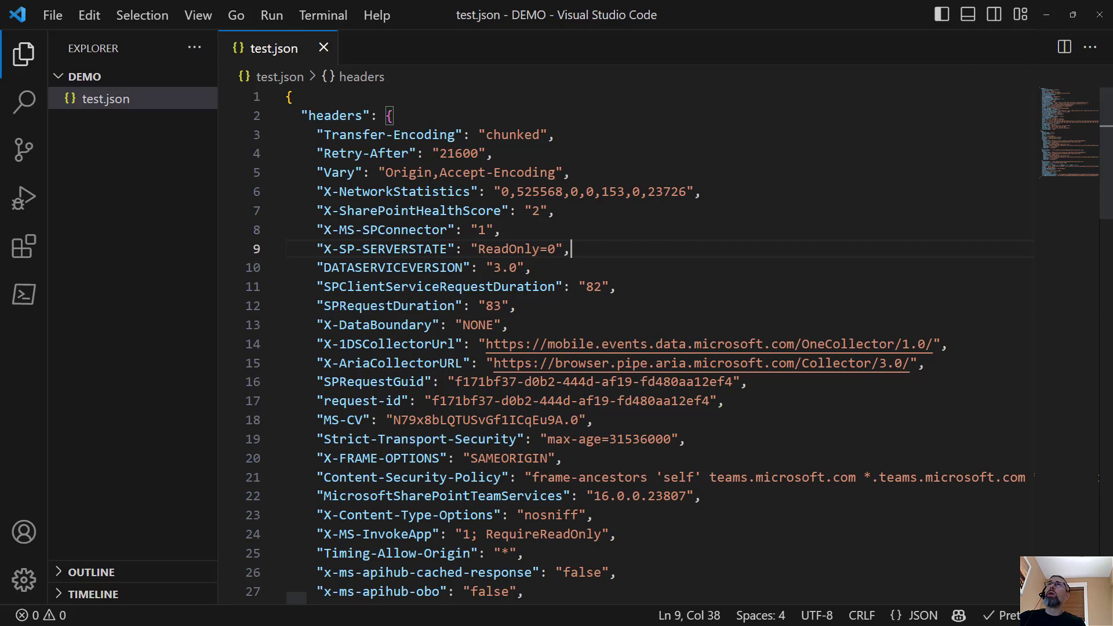
{"action": "double_click", "coordinate": [387, 306]}
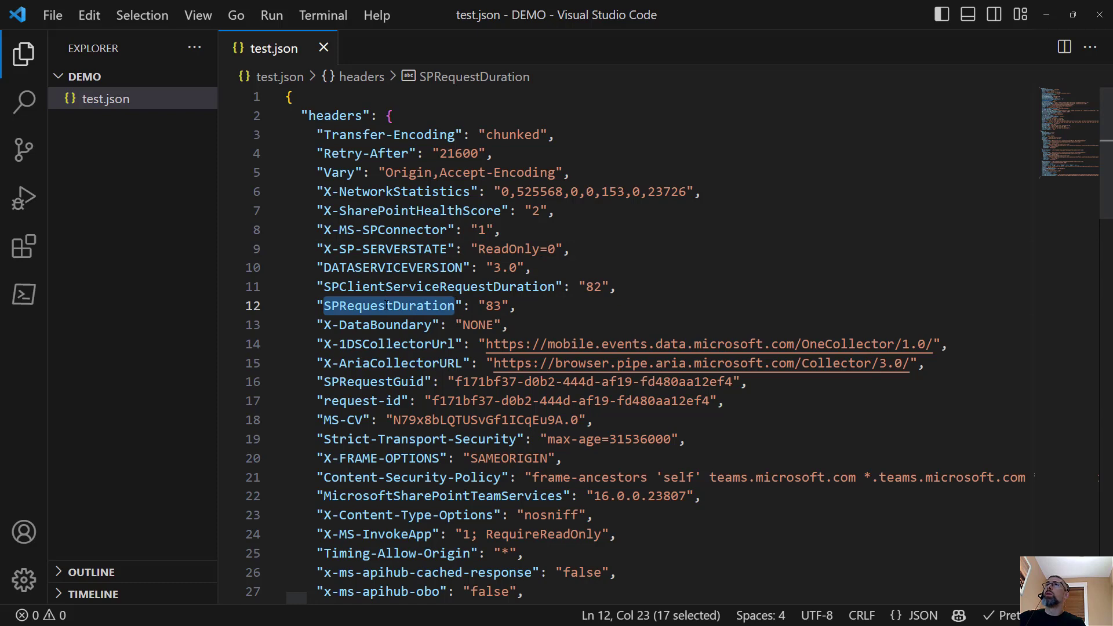
{"action": "scroll", "coordinate": [371, 310], "scroll_direction": "down", "scroll_amount": 1}
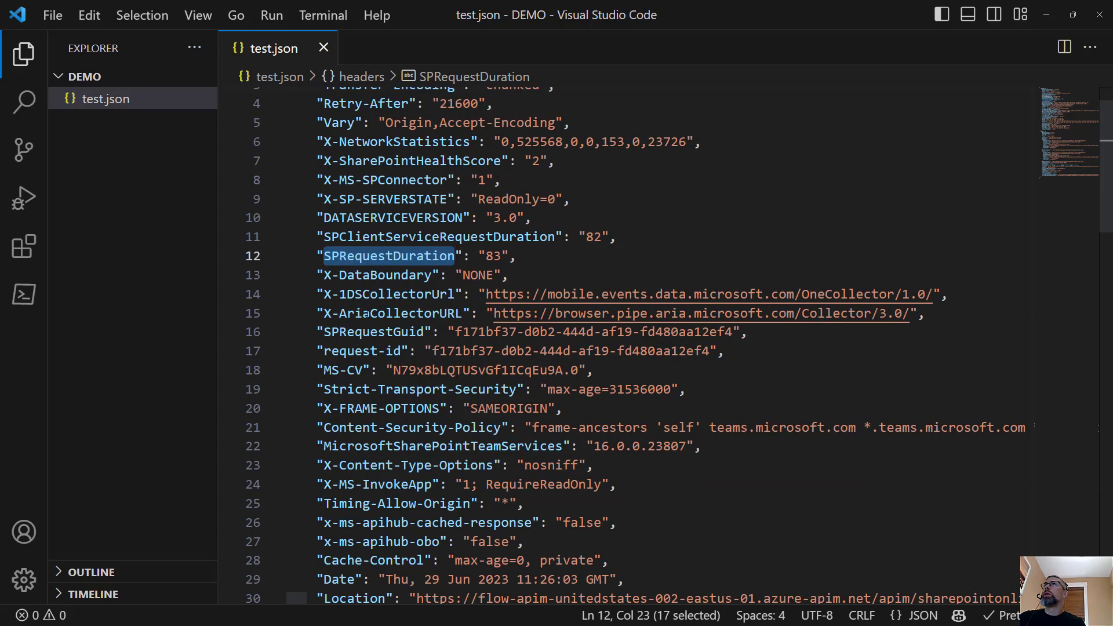
{"action": "scroll", "coordinate": [366, 316], "scroll_direction": "down", "scroll_amount": 1}
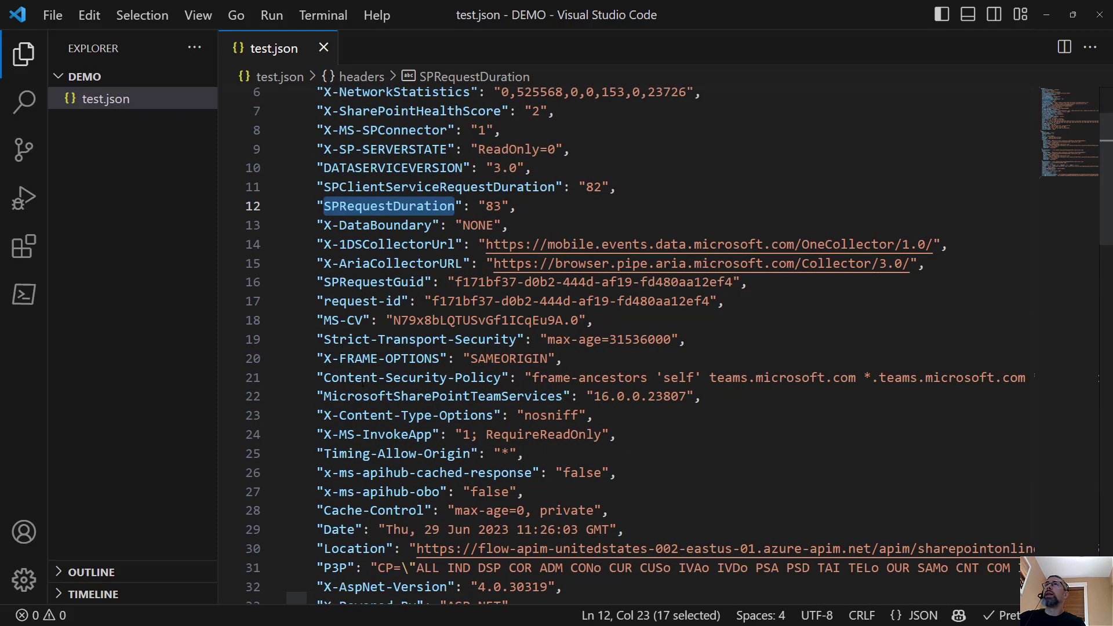
{"action": "scroll", "coordinate": [363, 383], "scroll_direction": "down", "scroll_amount": 2}
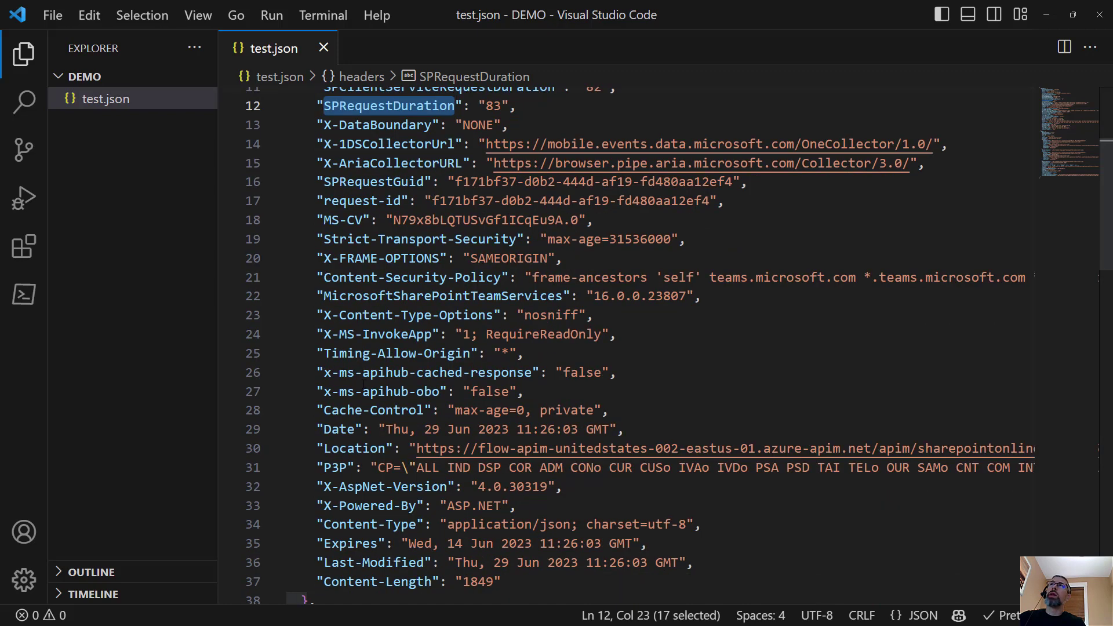
{"action": "scroll", "coordinate": [364, 384], "scroll_direction": "down", "scroll_amount": 1}
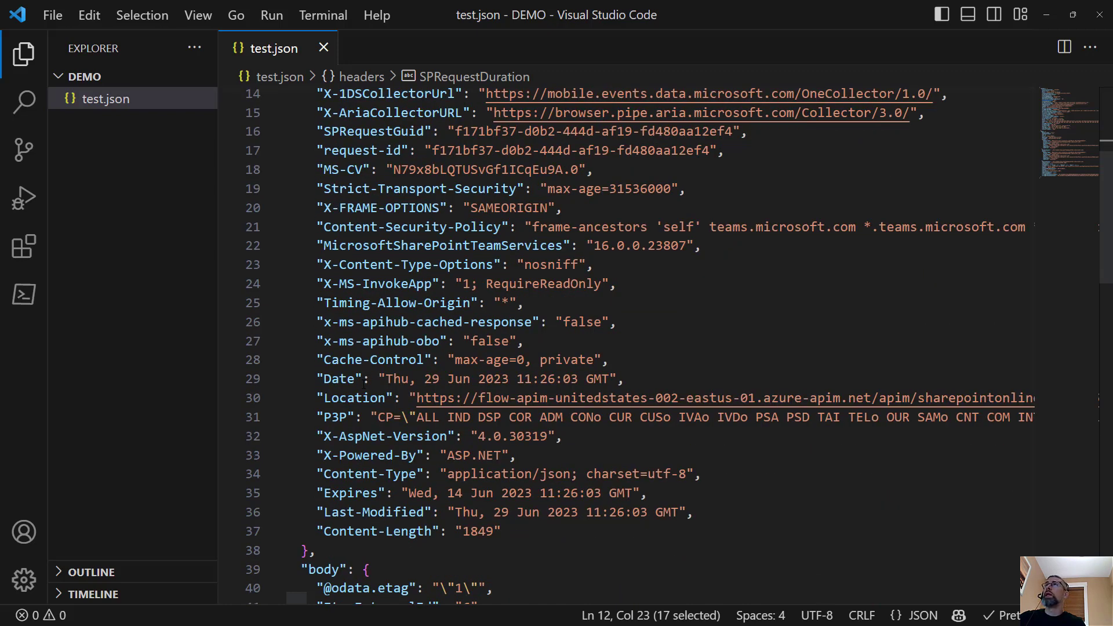
{"action": "scroll", "coordinate": [364, 384], "scroll_direction": "up", "scroll_amount": 3}
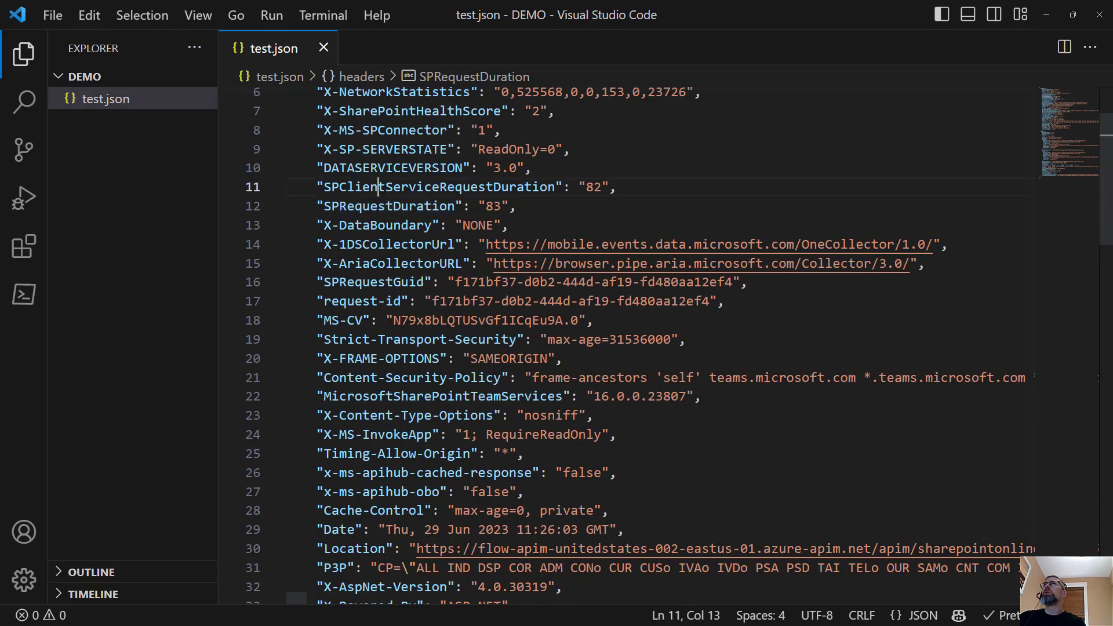
{"action": "key", "text": "Up"}
{"action": "double_click", "coordinate": [402, 205]}
{"action": "right_click", "coordinate": [402, 205]}
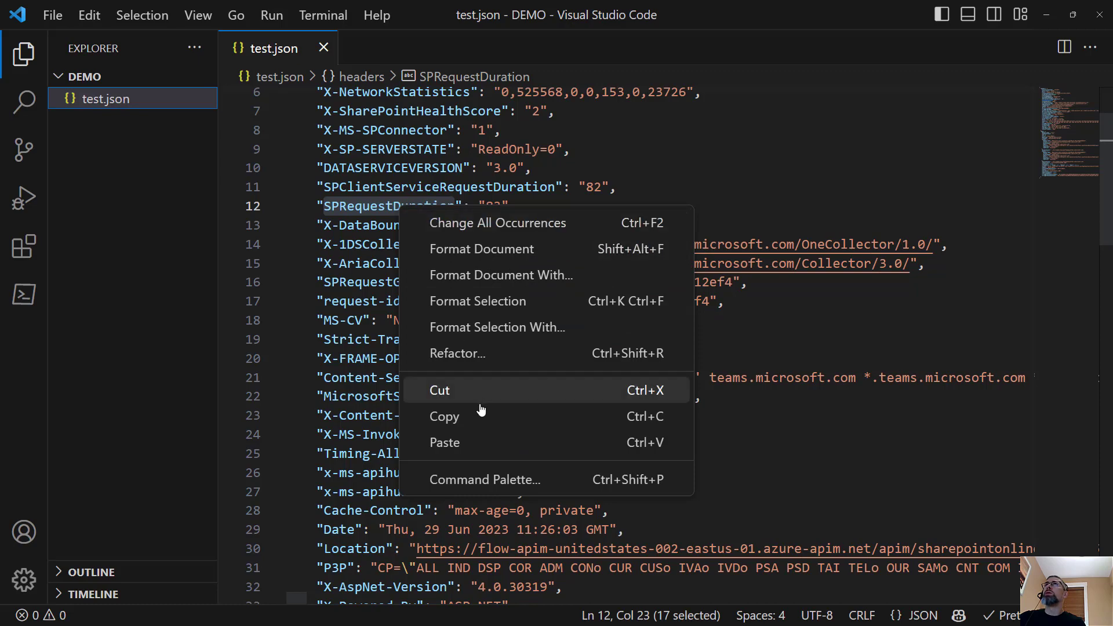
{"action": "key", "text": "Escape"}
Return to the browser and open the flow's Initialize variable step for editing
{"action": "left_click", "coordinate": [1046, 15]}
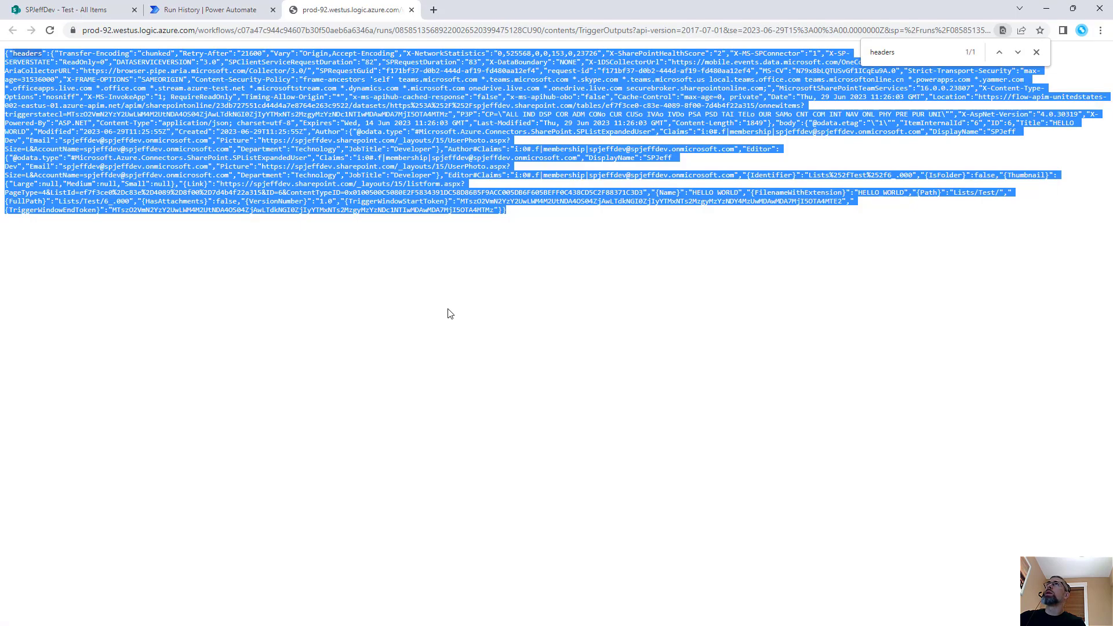
{"action": "left_click", "coordinate": [202, 7]}
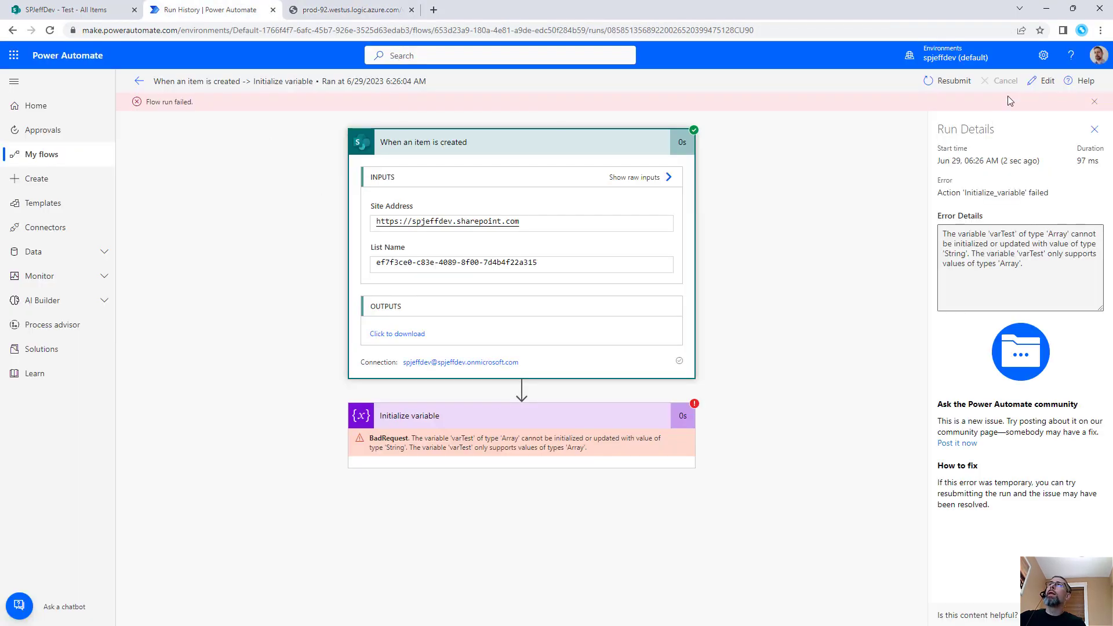
{"action": "left_click", "coordinate": [1043, 81]}
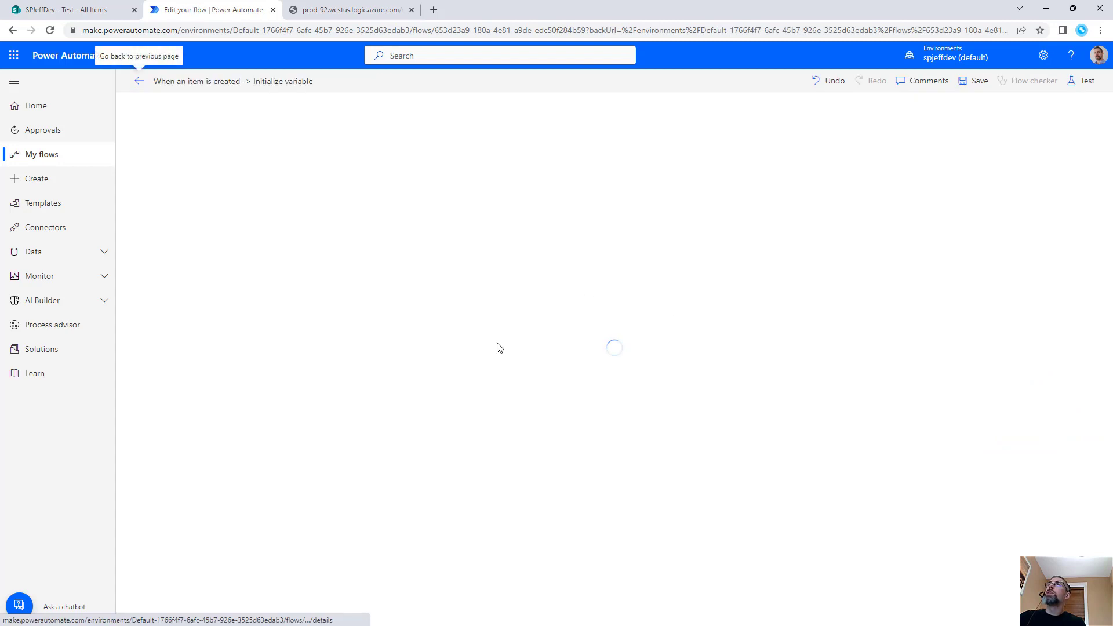
{"action": "left_click", "coordinate": [520, 165]}
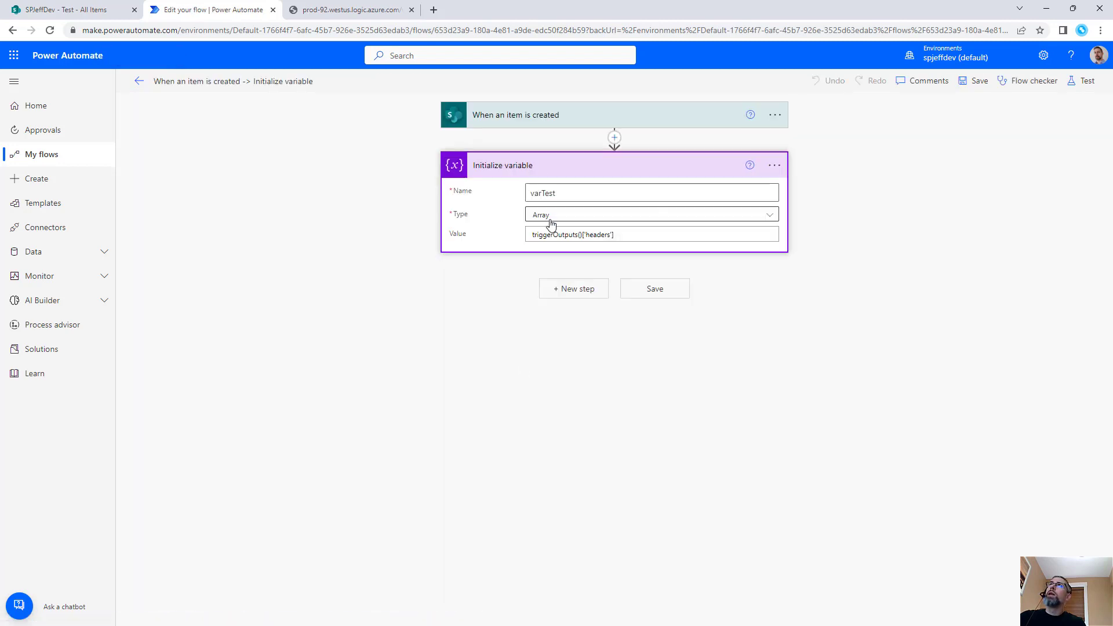
Append ['SPRequestDuration'] to the varTest value, change its type to String, and save
{"action": "left_click", "coordinate": [634, 233]}
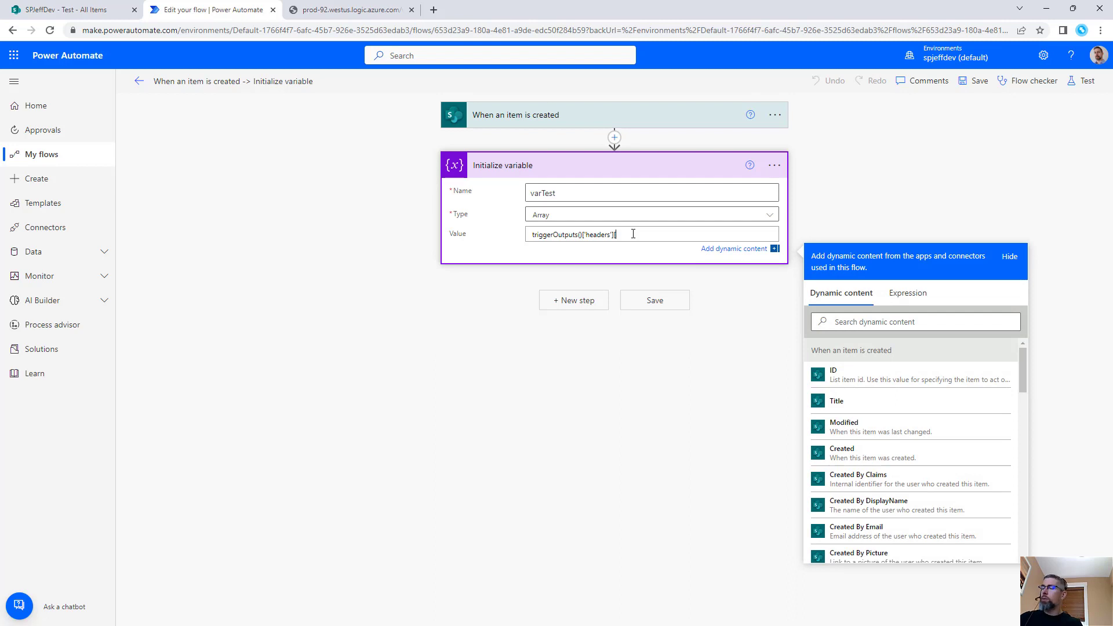
{"action": "type", "text": "['SPRequestDuration"}
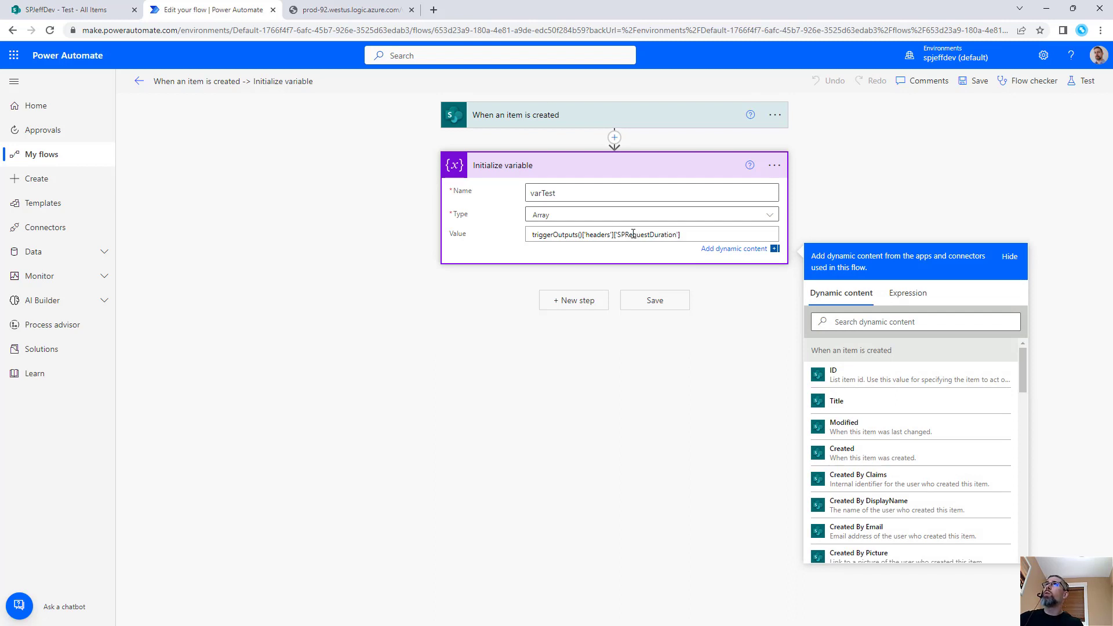
{"action": "left_click", "coordinate": [553, 216]}
{"action": "left_click", "coordinate": [550, 295]}
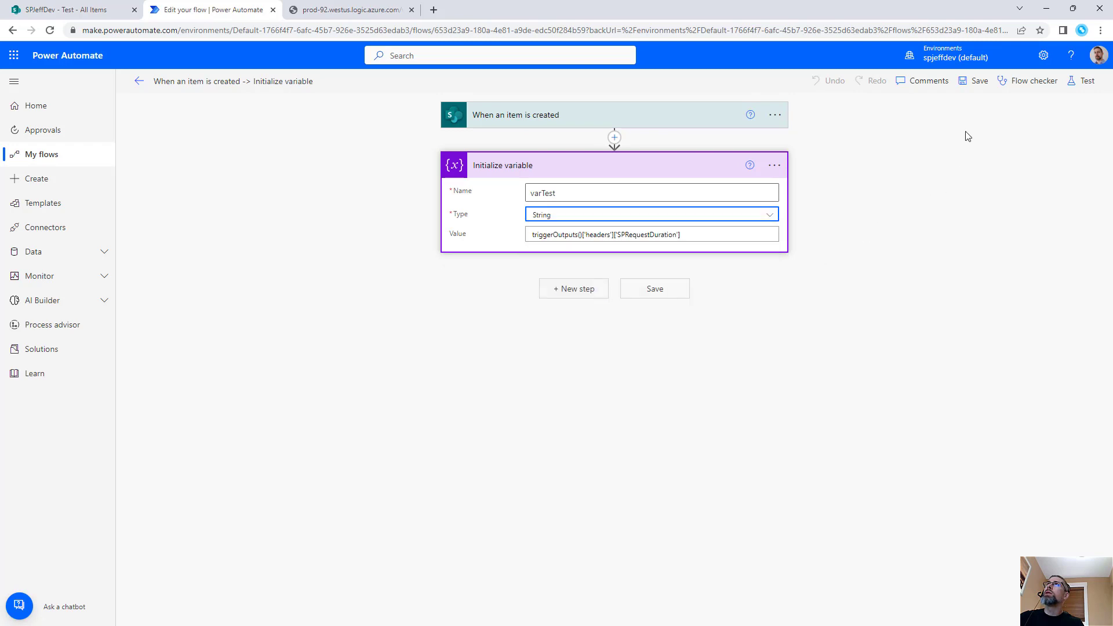
{"action": "left_click", "coordinate": [976, 83]}
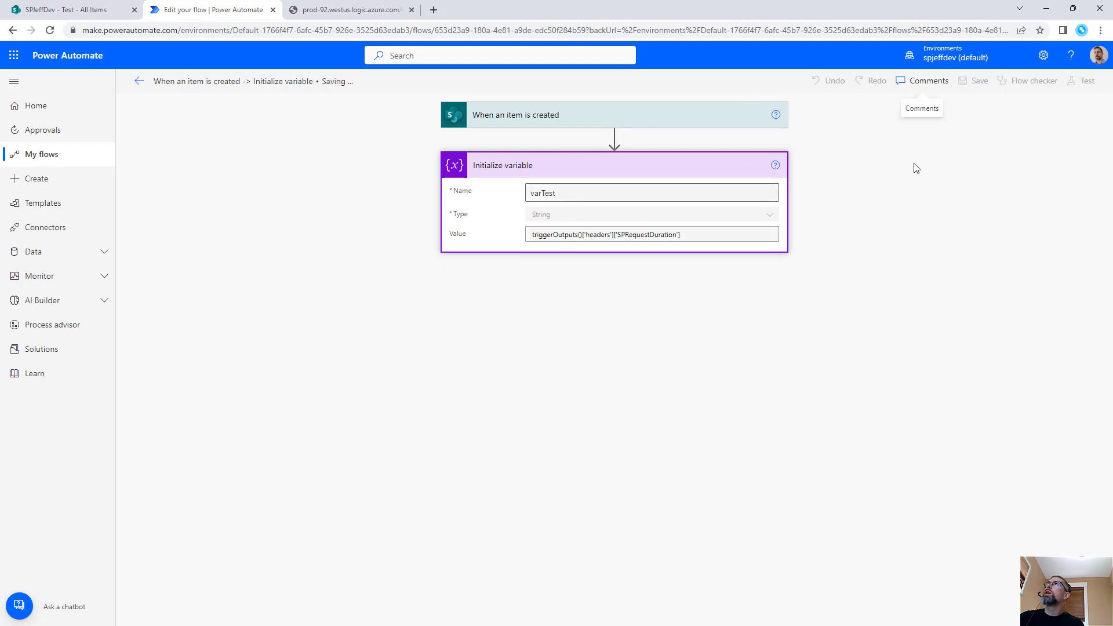
Add ['SPRequestDuration'] to the expression notes in Notepad++
{"action": "key", "text": "alt+Tab"}
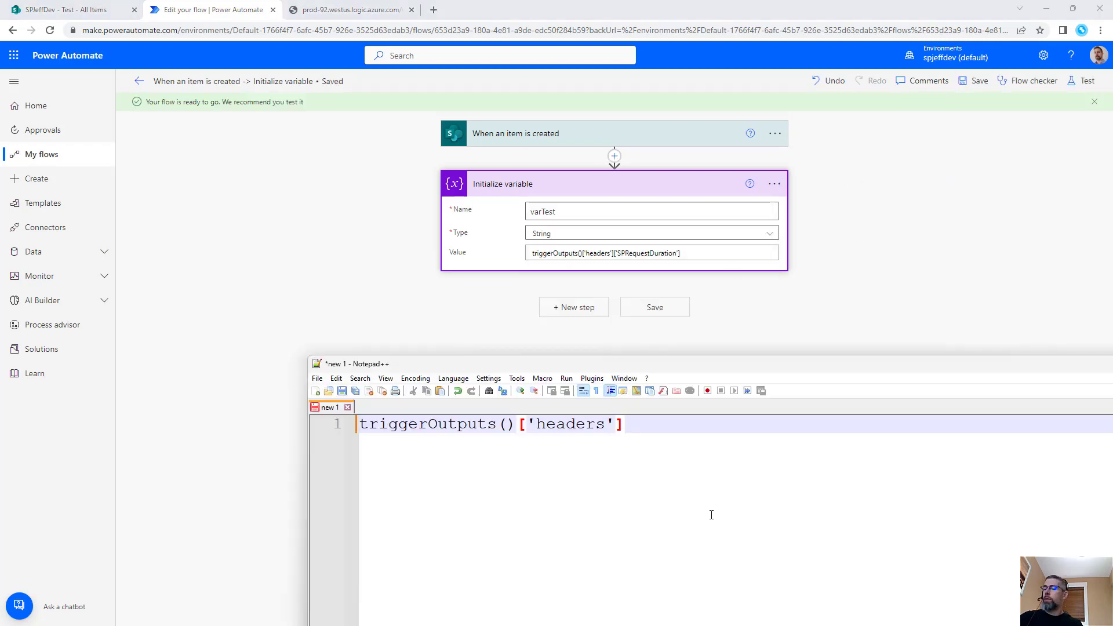
{"action": "type", "text": "['SPRequestDuration']"}
{"action": "left_click_drag", "start_coordinate": [627, 424], "coordinate": [858, 440]}
Test the flow using the most recently used trigger
{"action": "left_click", "coordinate": [1082, 81]}
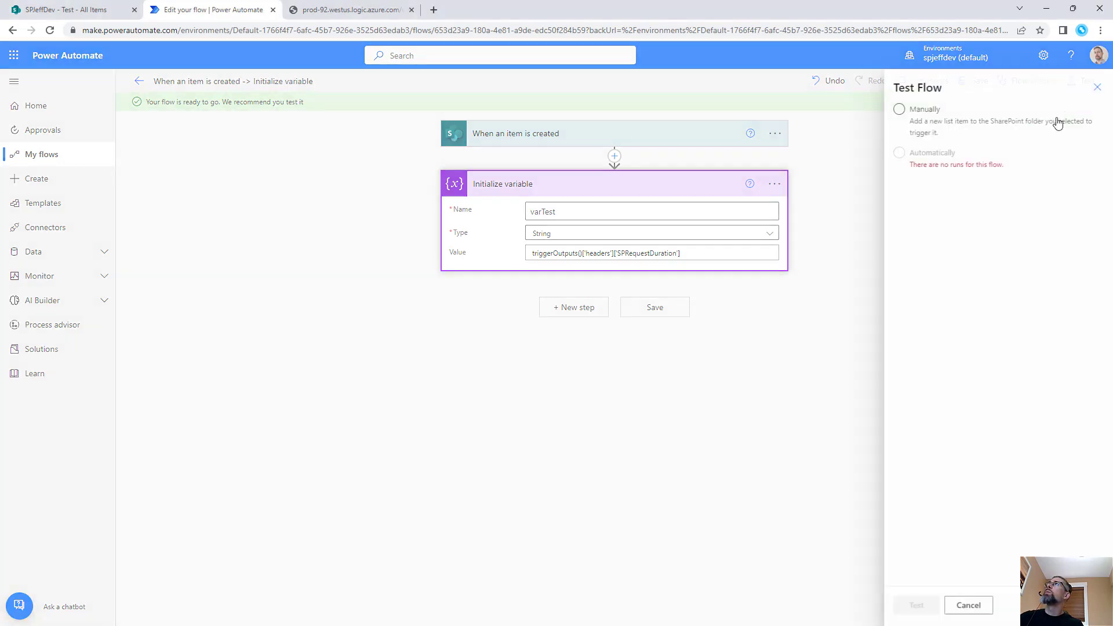
{"action": "left_click", "coordinate": [931, 159]}
{"action": "left_click", "coordinate": [935, 197]}
{"action": "left_click", "coordinate": [914, 605]}
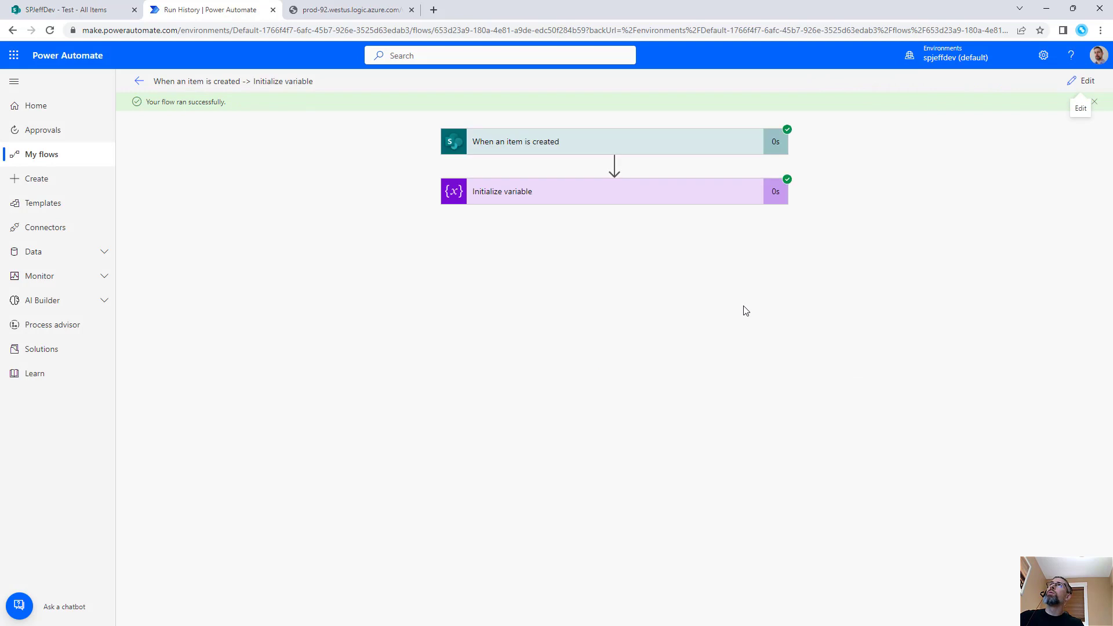
Expand the Initialize variable and trigger steps, highlighting the trigger and the triggerOutputs() Value expression
{"action": "left_click", "coordinate": [663, 194]}
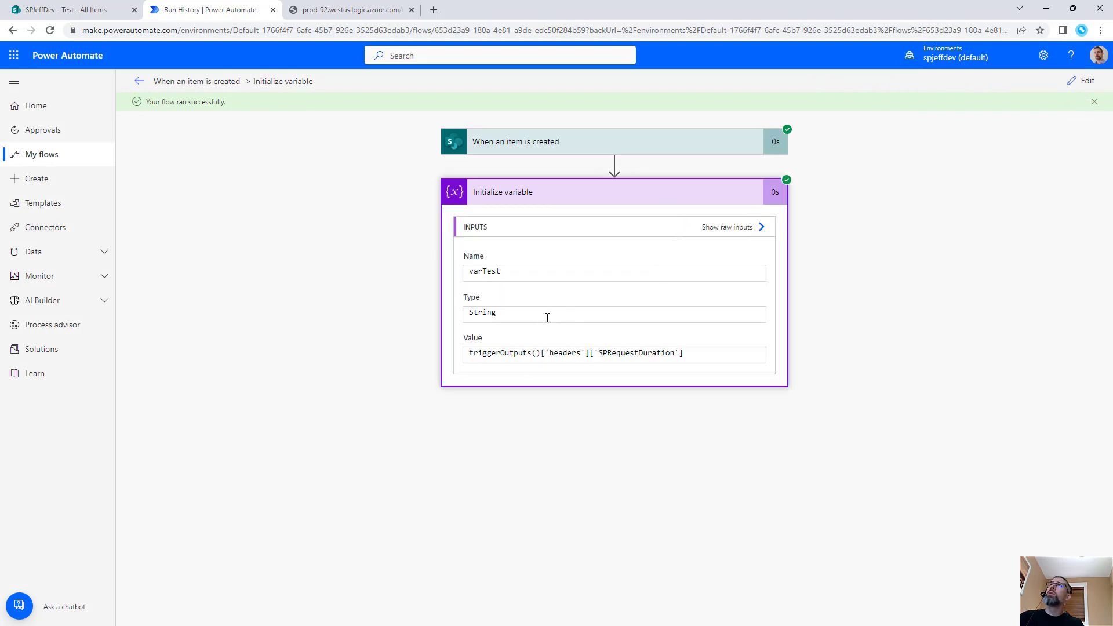
{"action": "left_click", "coordinate": [702, 157]}
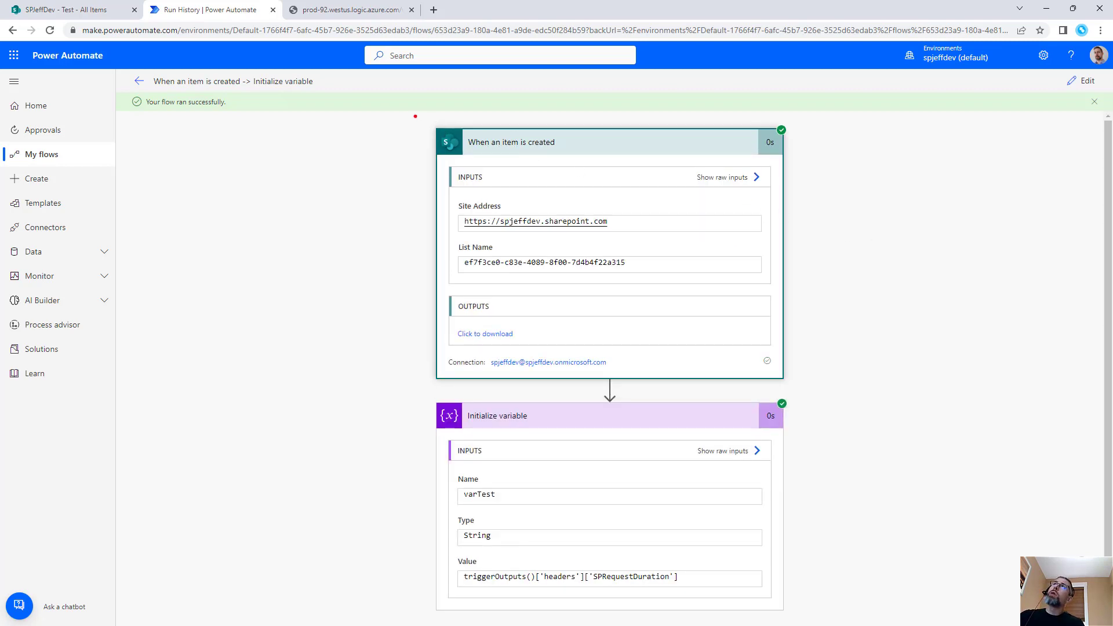
{"action": "mouse_move", "coordinate": [413, 115]}
{"action": "left_mouse_down"}
{"action": "mouse_move", "coordinate": [817, 162]}
{"action": "mouse_move", "coordinate": [843, 189]}
{"action": "left_mouse_up"}
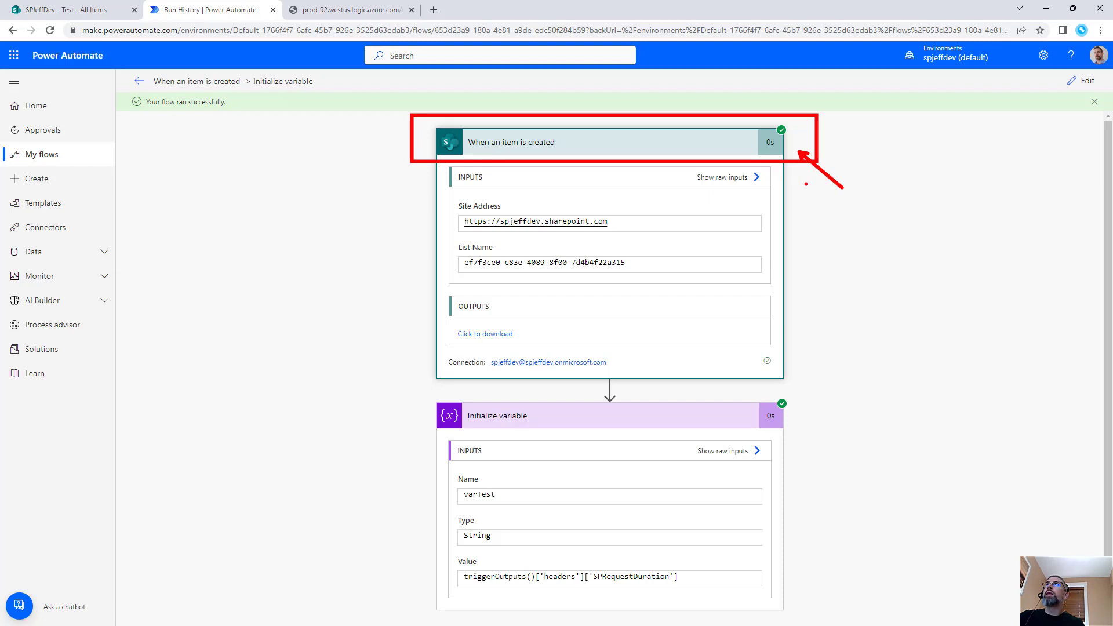
{"action": "mouse_move", "coordinate": [439, 560]}
{"action": "left_mouse_down"}
{"action": "mouse_move", "coordinate": [501, 581]}
{"action": "mouse_move", "coordinate": [687, 593]}
{"action": "left_mouse_up"}
{"action": "mouse_move", "coordinate": [453, 583]}
{"action": "left_mouse_down"}
{"action": "mouse_move", "coordinate": [532, 583]}
{"action": "mouse_move", "coordinate": [542, 606]}
{"action": "left_mouse_up"}
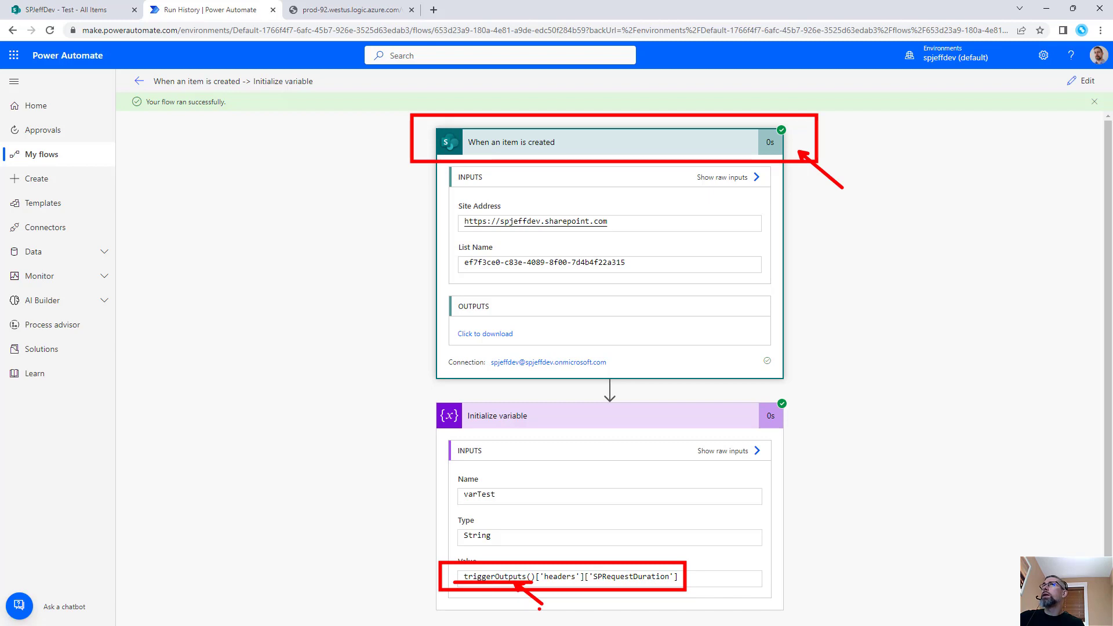
{"action": "key", "text": "Escape"}
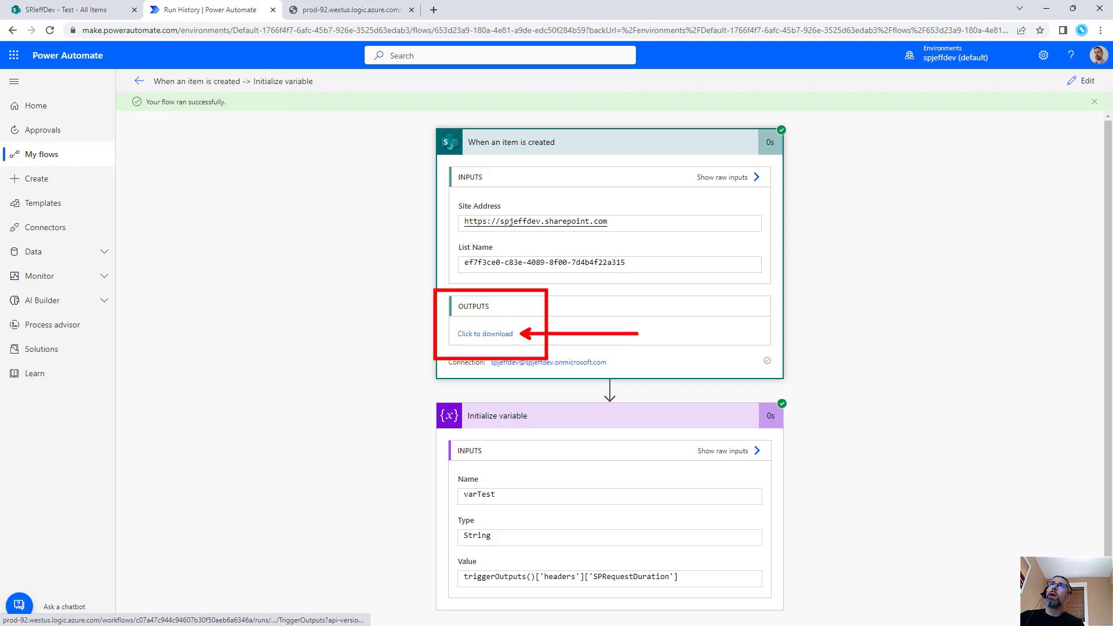
Open the trigger's raw outputs JSON and highlight the ContentTypeID value and the Test list path
{"action": "left_click", "coordinate": [502, 333]}
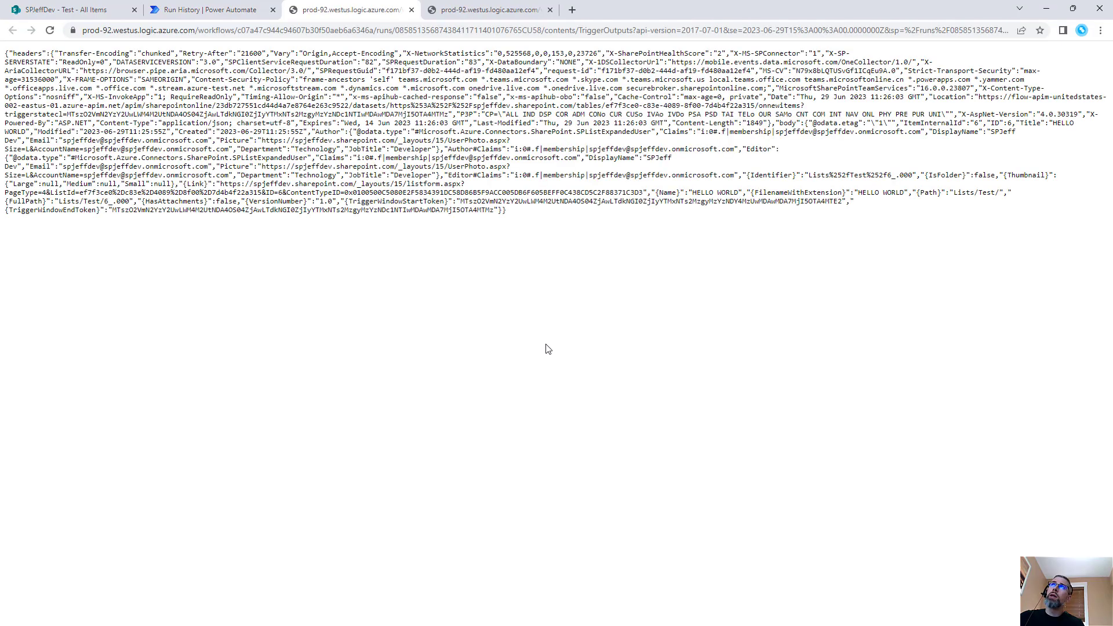
{"action": "scroll", "coordinate": [523, 293], "scroll_direction": "up", "scroll_amount": 3}
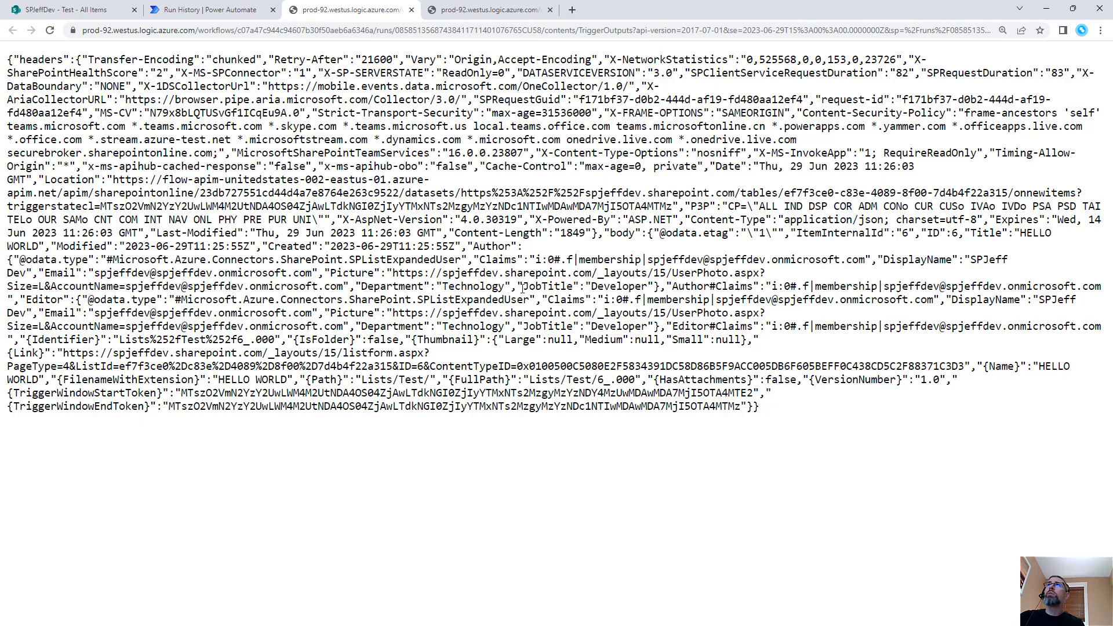
{"action": "double_click", "coordinate": [554, 365]}
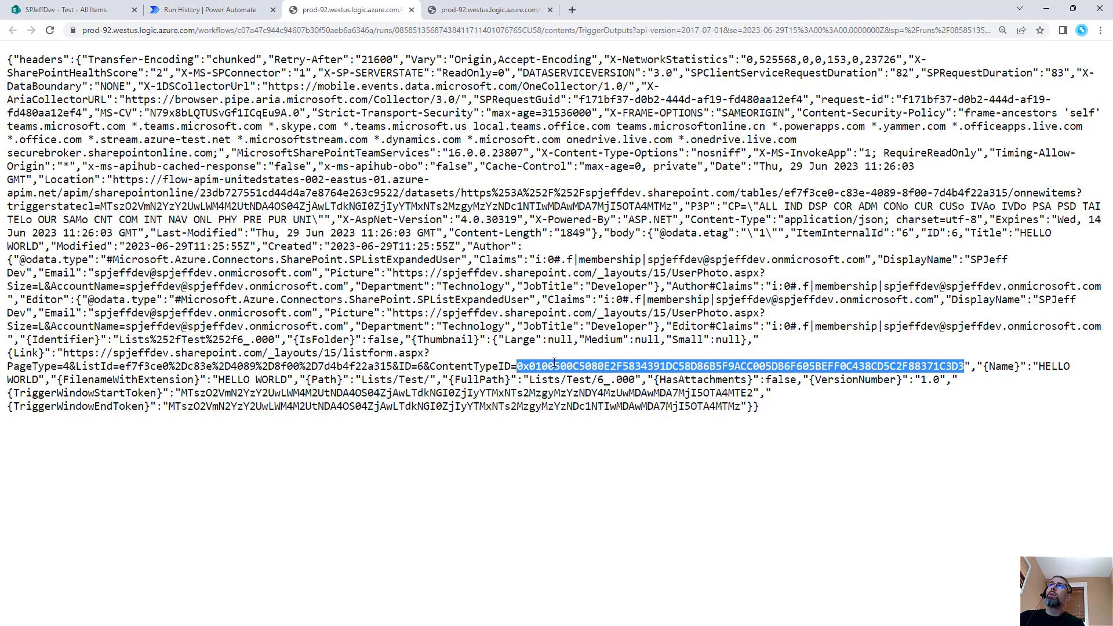
{"action": "double_click", "coordinate": [588, 380]}
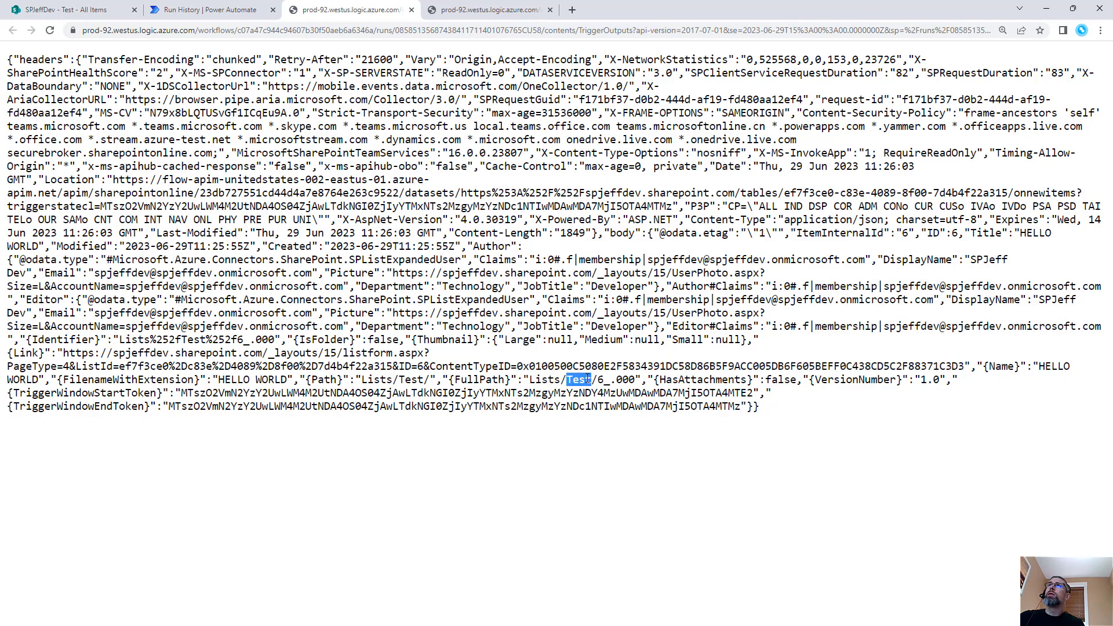
Highlight the TriggerWindowStartToken, TriggerWindowEndToken and Author Claims values, then switch to test.json in VS Code
{"action": "double_click", "coordinate": [245, 394]}
{"action": "double_click", "coordinate": [279, 406]}
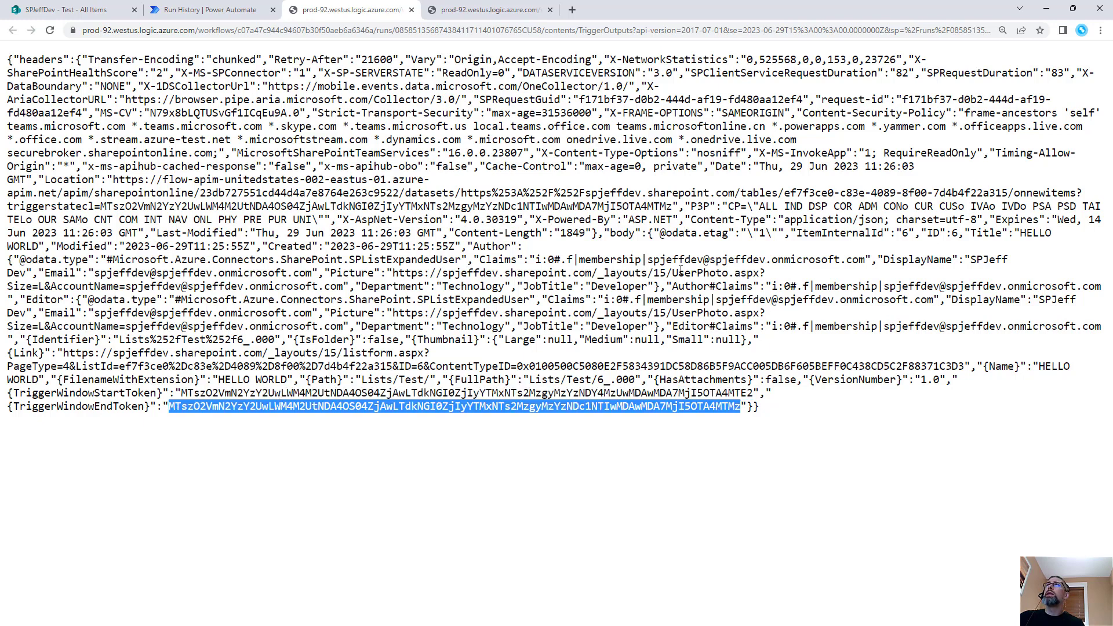
{"action": "double_click", "coordinate": [497, 260]}
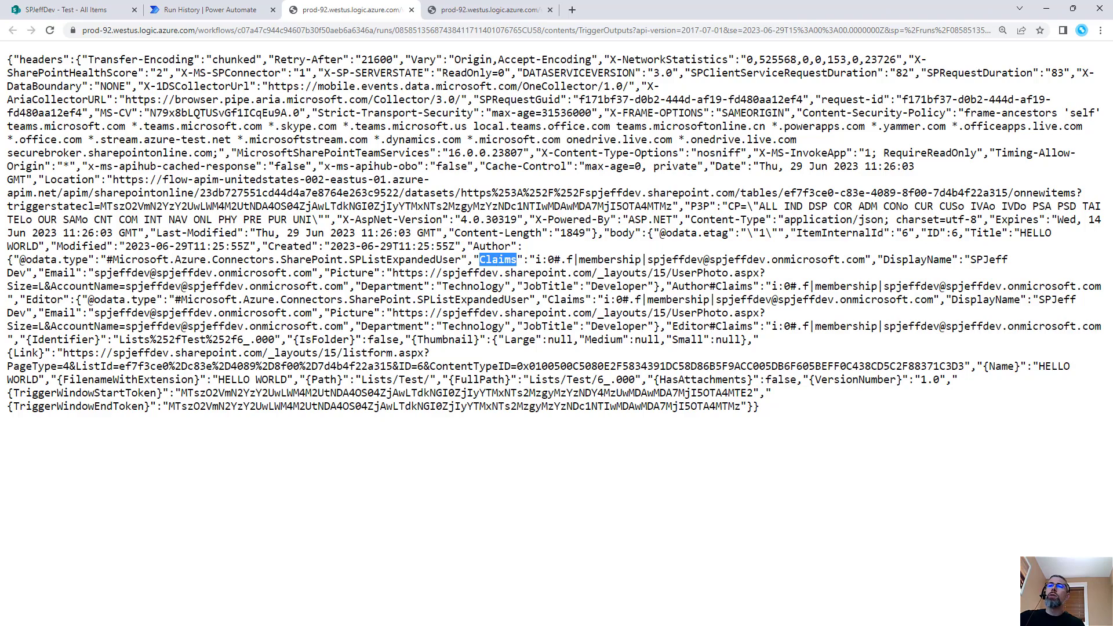
{"action": "key", "text": "alt+Tab"}
In test.json, highlight the Author key and outline the "ID": 6 line
{"action": "scroll", "coordinate": [638, 349], "scroll_direction": "down", "scroll_amount": 10}
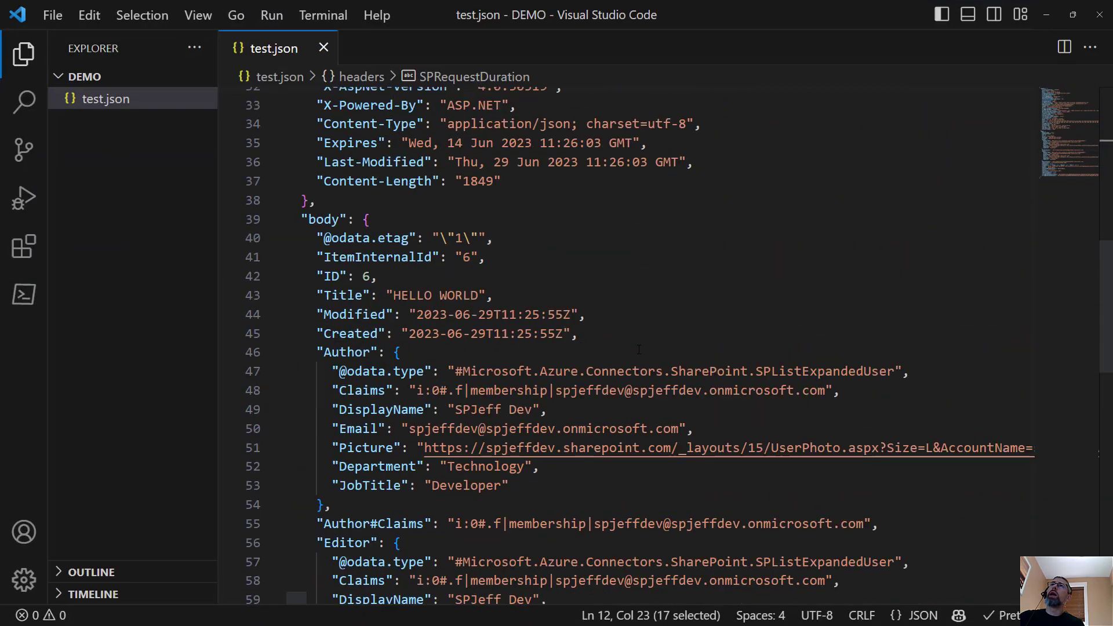
{"action": "scroll", "coordinate": [638, 349], "scroll_direction": "down", "scroll_amount": 3}
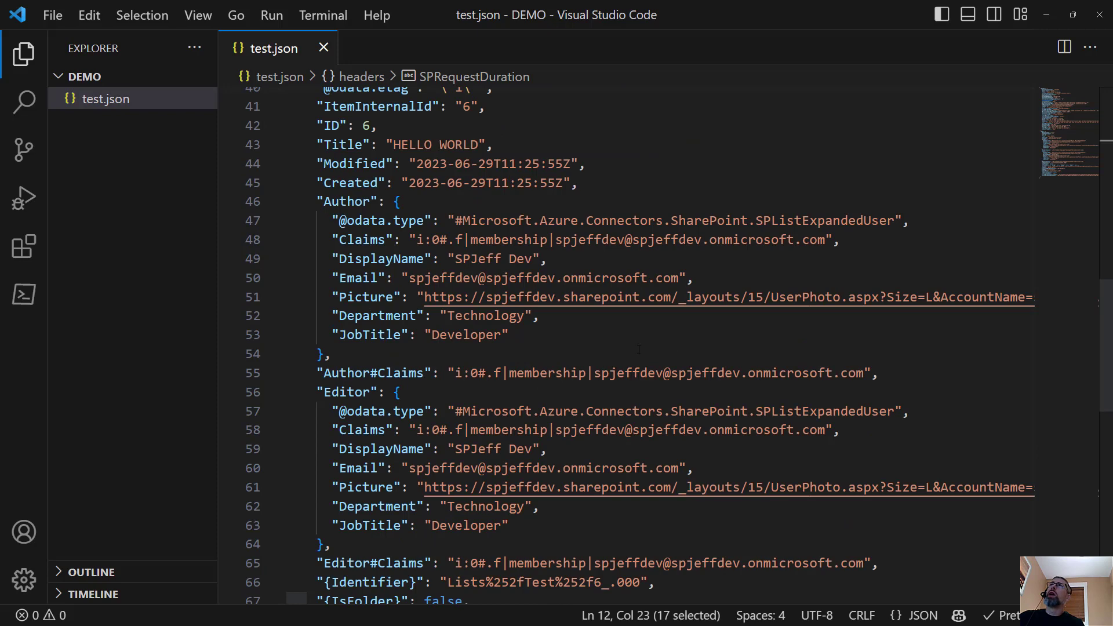
{"action": "double_click", "coordinate": [371, 201]}
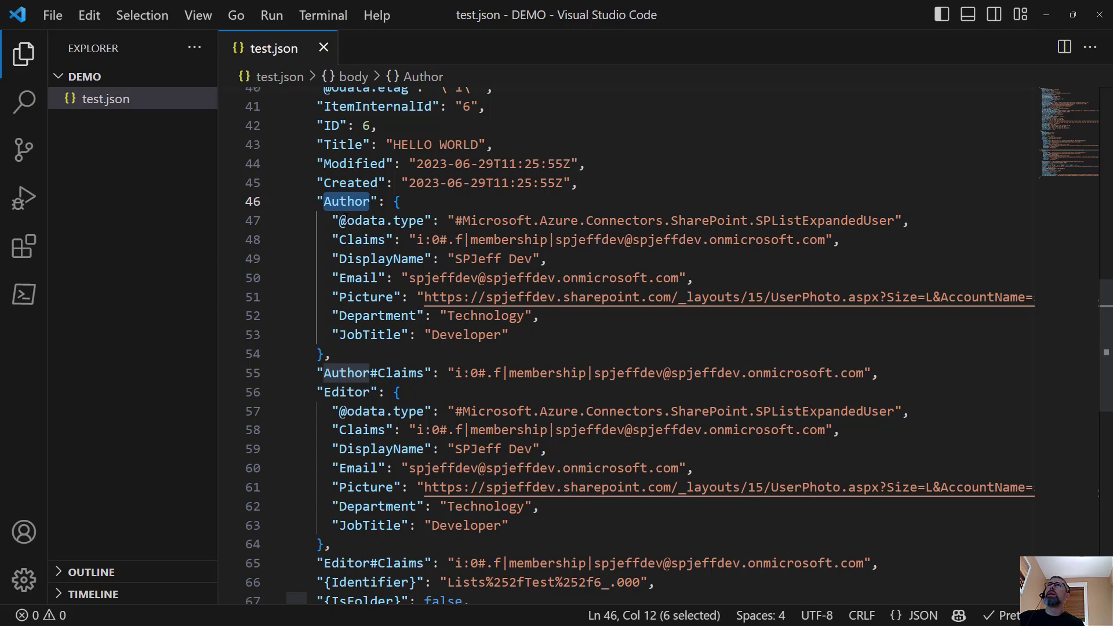
{"action": "scroll", "coordinate": [502, 193], "scroll_direction": "up", "scroll_amount": 1}
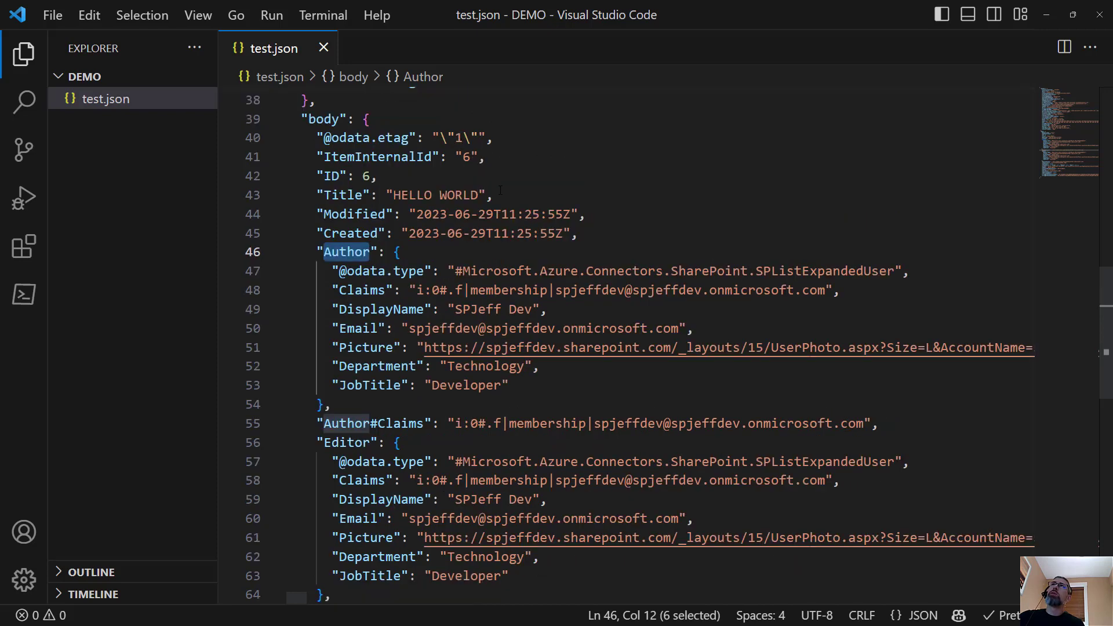
{"action": "left_click_drag", "start_coordinate": [378, 175], "coordinate": [288, 175]}
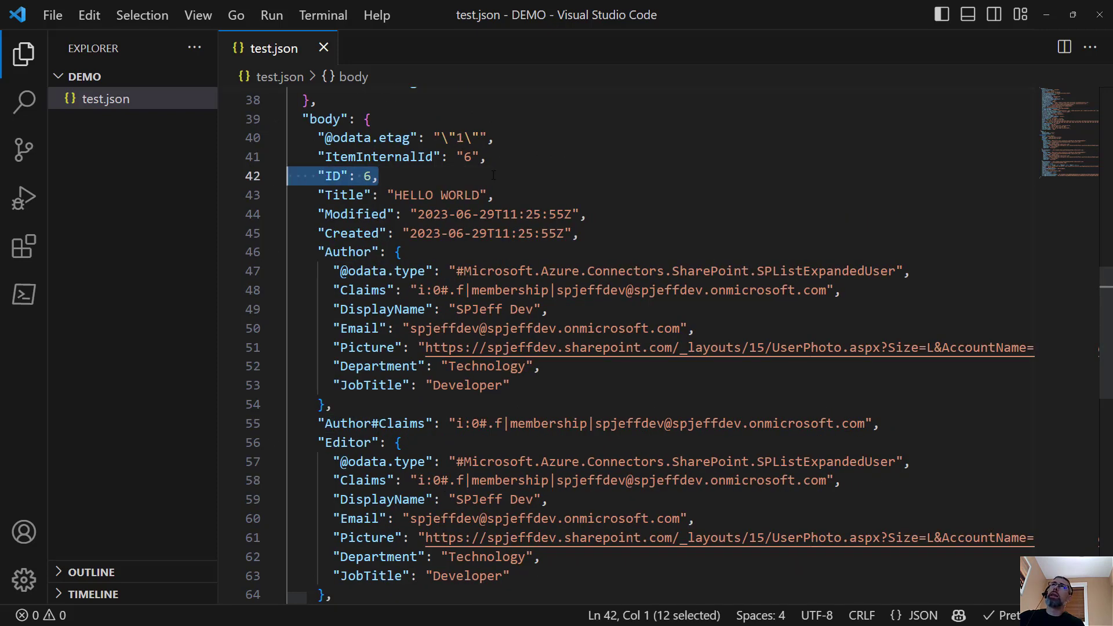
{"action": "left_click_drag", "start_coordinate": [246, 163], "coordinate": [405, 186]}
{"action": "key", "text": "Escape"}
Scroll through the rest of the formatted trigger outputs in test.json and deselect the ID line
{"action": "scroll", "coordinate": [448, 179], "scroll_direction": "down", "scroll_amount": 1}
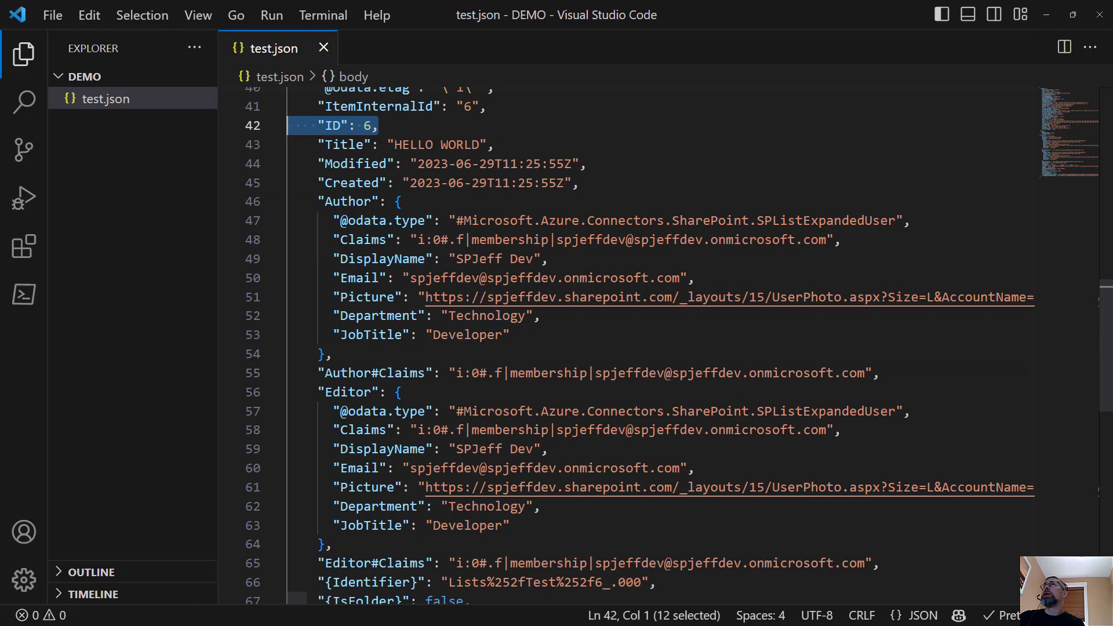
{"action": "scroll", "coordinate": [637, 348], "scroll_direction": "down", "scroll_amount": 4}
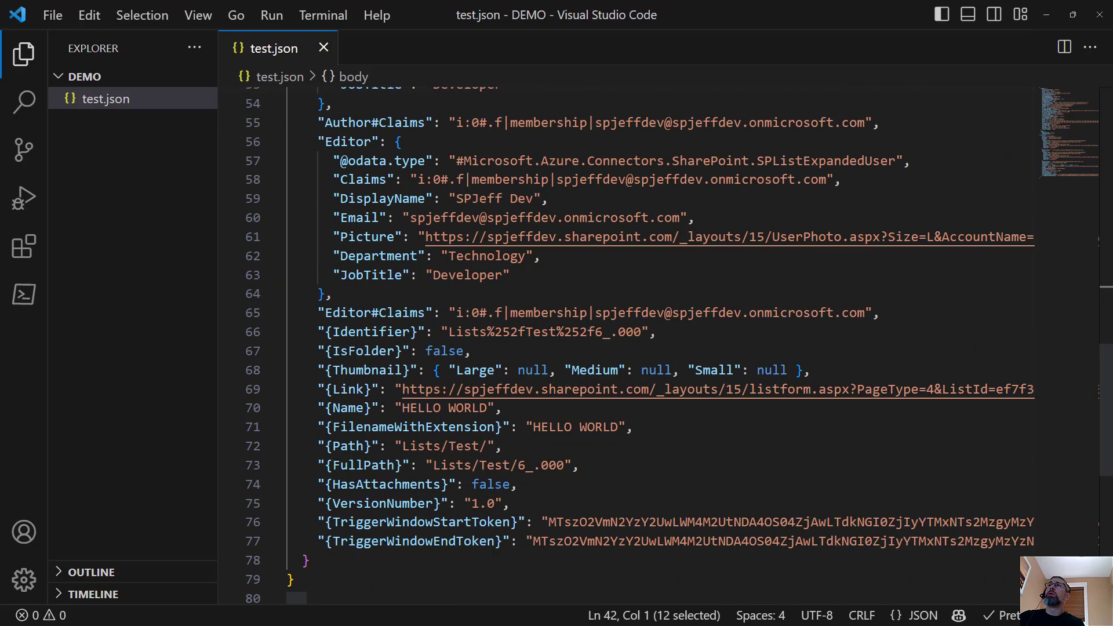
{"action": "scroll", "coordinate": [638, 348], "scroll_direction": "down", "scroll_amount": 2}
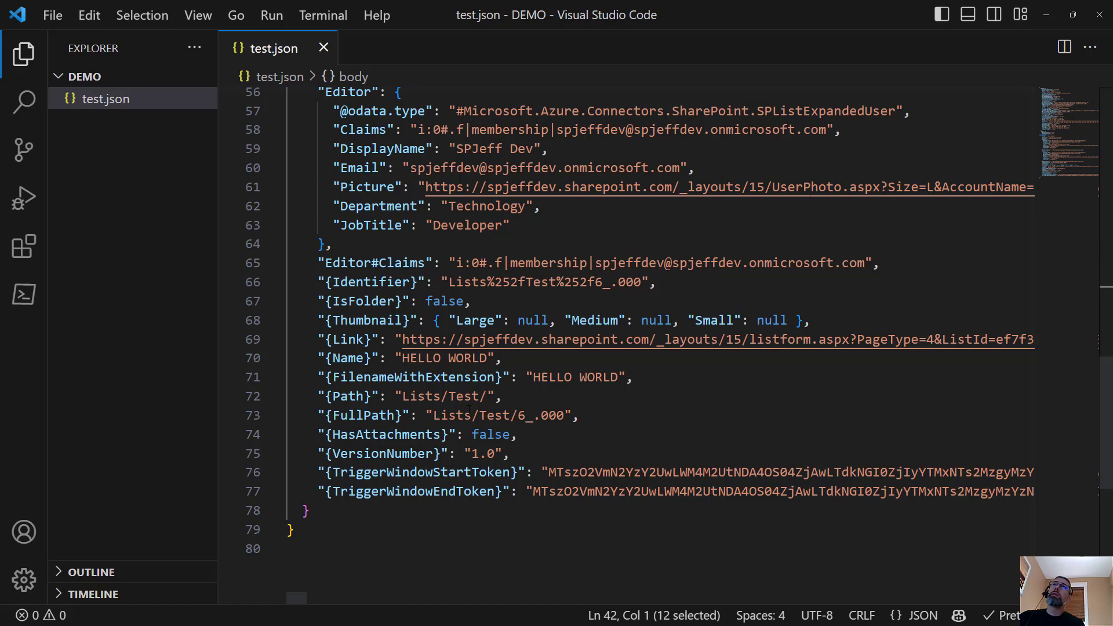
{"action": "scroll", "coordinate": [468, 409], "scroll_direction": "up", "scroll_amount": 1}
{"action": "scroll", "coordinate": [468, 407], "scroll_direction": "up", "scroll_amount": 3}
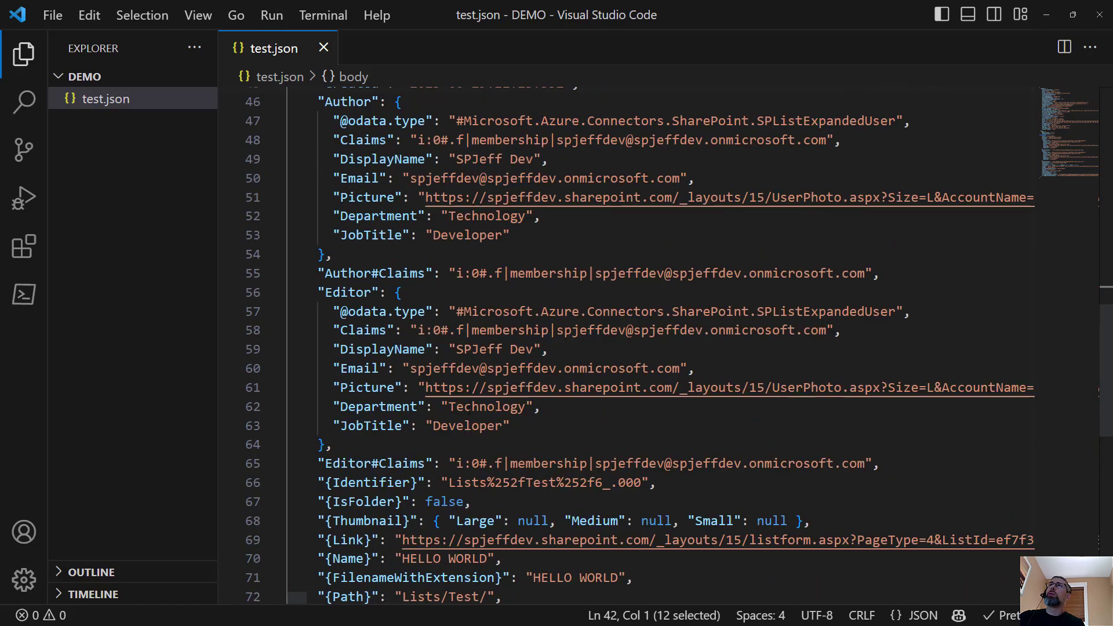
{"action": "scroll", "coordinate": [468, 409], "scroll_direction": "up", "scroll_amount": 15}
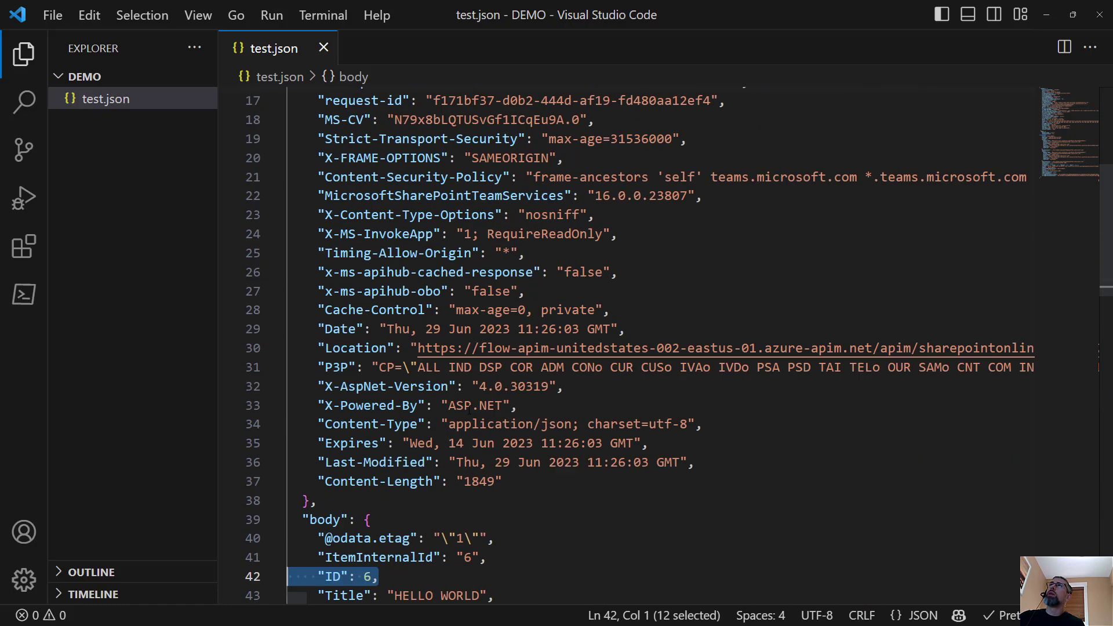
{"action": "scroll", "coordinate": [413, 230], "scroll_direction": "down", "scroll_amount": 12}
{"action": "left_click", "coordinate": [598, 243]}
Return to the Power Automate run and annotate the formatted JSON with the note 'auto format' and a red line
{"action": "key", "text": "alt+Tab"}
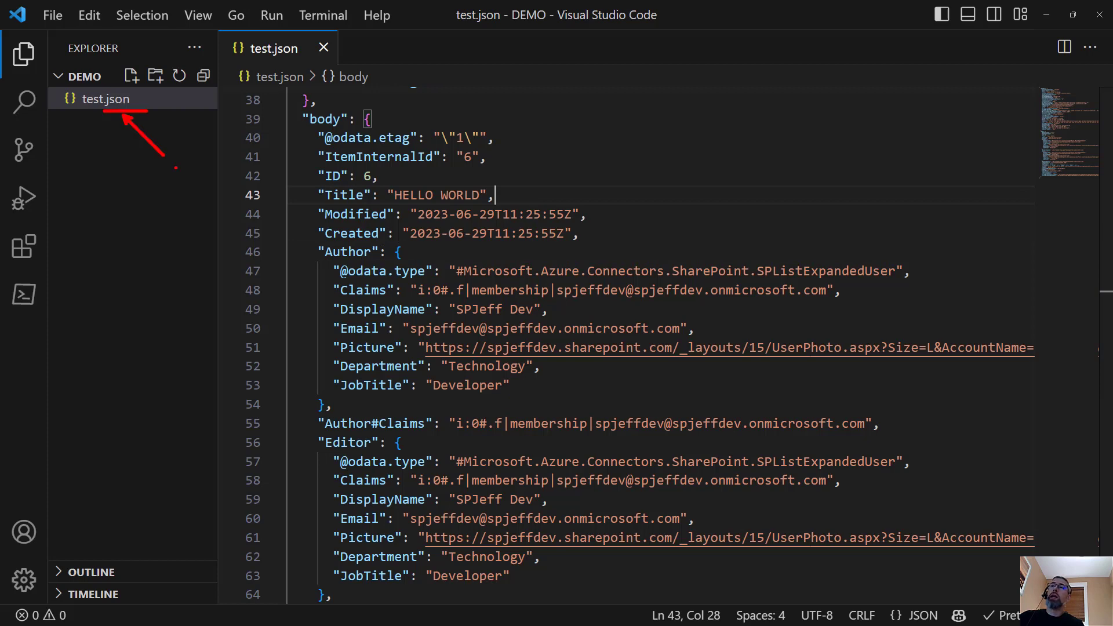
{"action": "type", "text": "auto"}
{"action": "key", "text": "Return"}
{"action": "type", "text": "format"}
{"action": "key", "text": "Escape"}
{"action": "left_click_drag", "start_coordinate": [269, 557], "coordinate": [268, 88]}
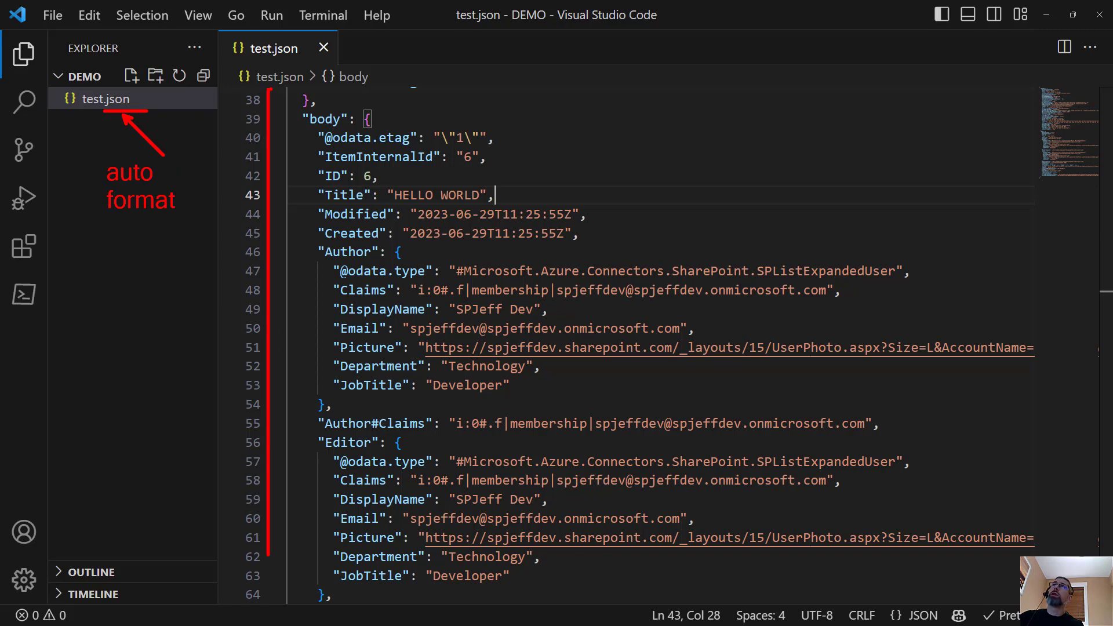
{"action": "key", "text": "Escape"}
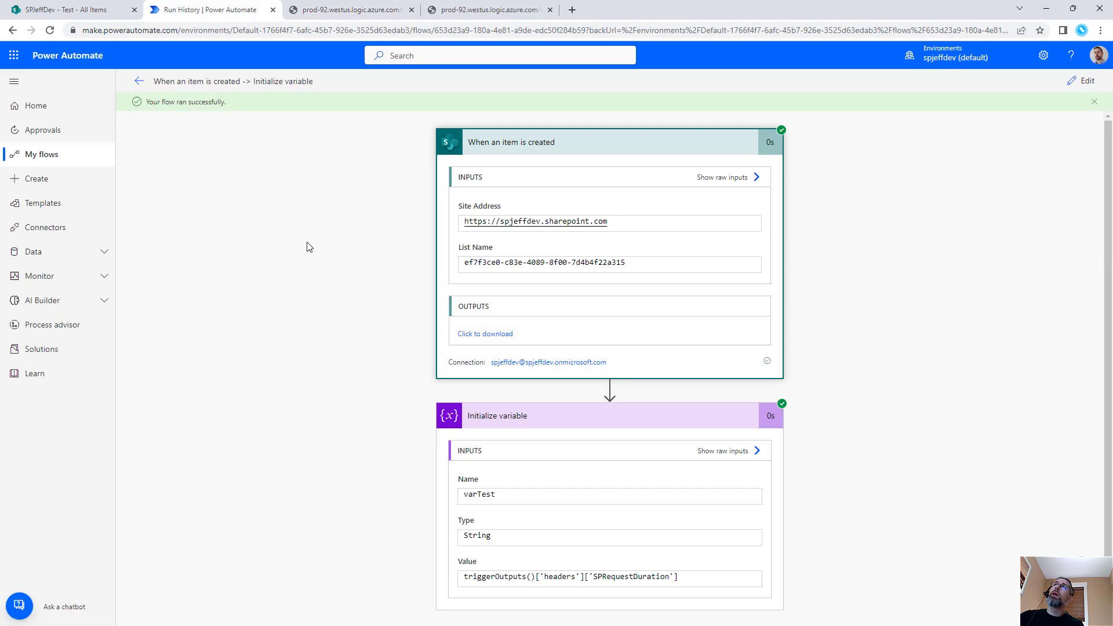
{"action": "left_click_drag", "start_coordinate": [422, 389], "coordinate": [797, 608]}
{"action": "left_click_drag", "start_coordinate": [806, 549], "coordinate": [771, 575]}
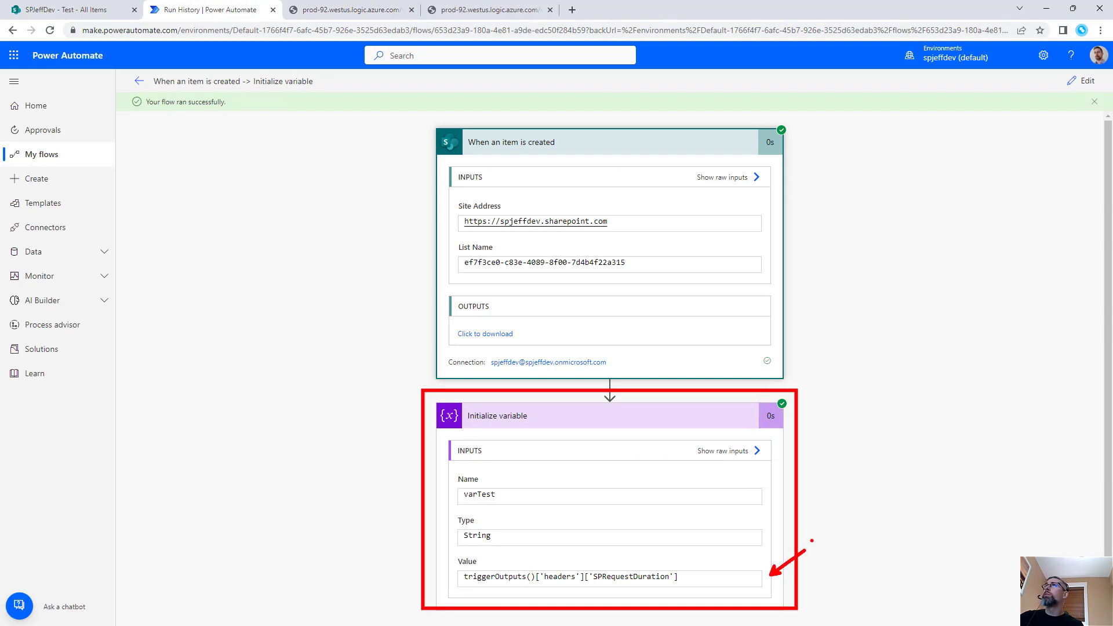
{"action": "key", "text": "Escape"}
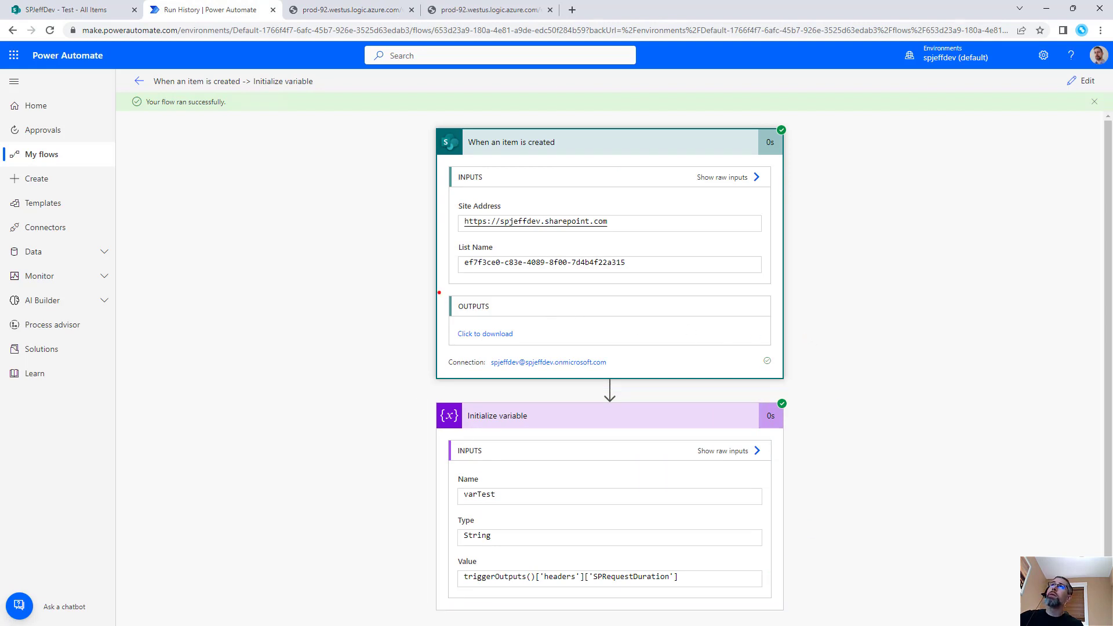